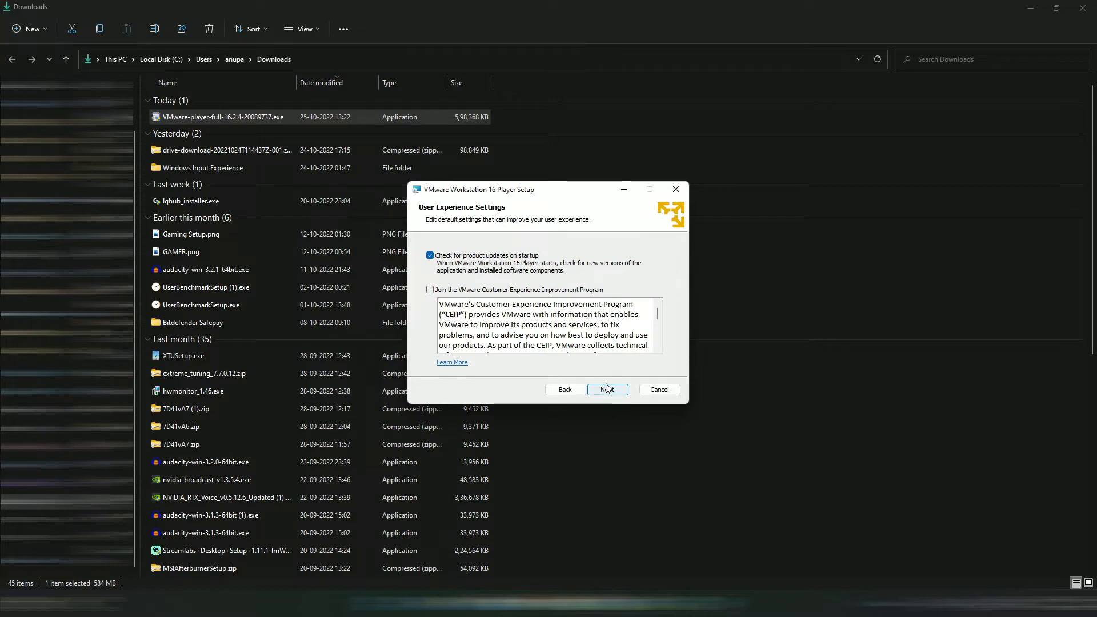
{"action": "left_click", "coordinate": [607, 389]}
{"action": "left_click", "coordinate": [607, 389]}
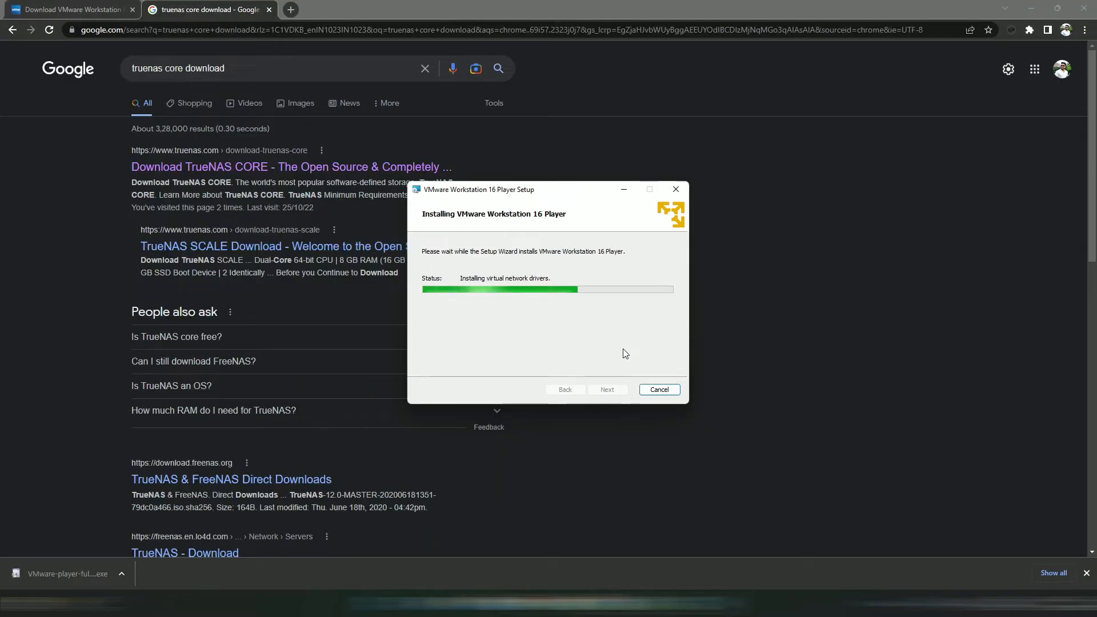
- Clear the finished installer away and bring up link options on the 'Download TrueNAS CORE' result
{"action": "left_click", "coordinate": [1028, 9]}
{"action": "left_click", "coordinate": [1029, 8]}
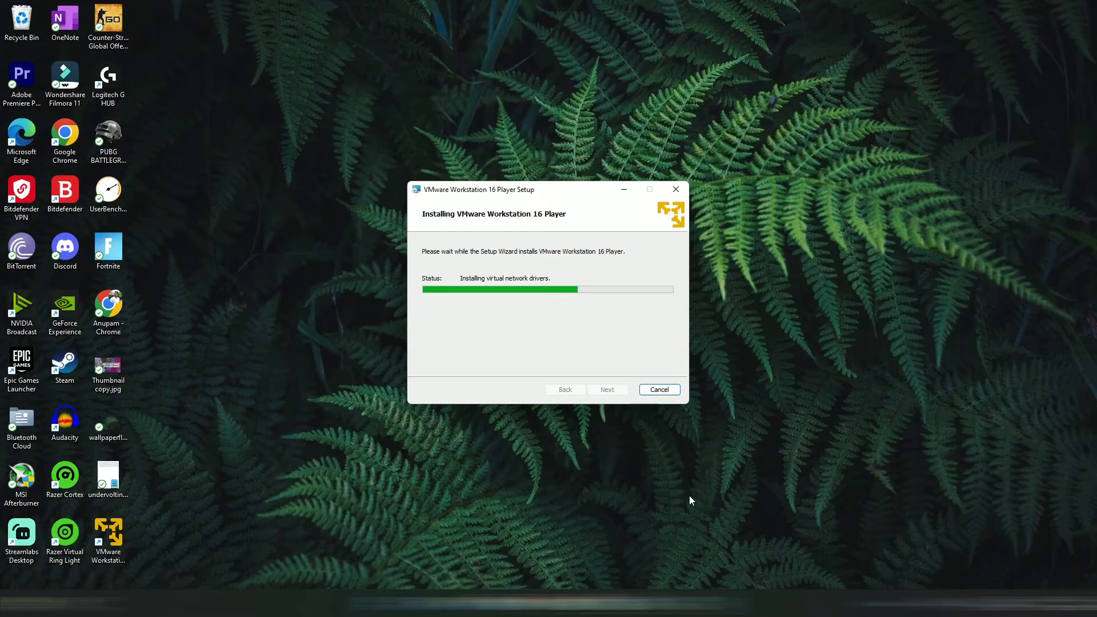
{"action": "mouse_move", "coordinate": [574, 603]}
{"action": "left_click", "coordinate": [572, 546]}
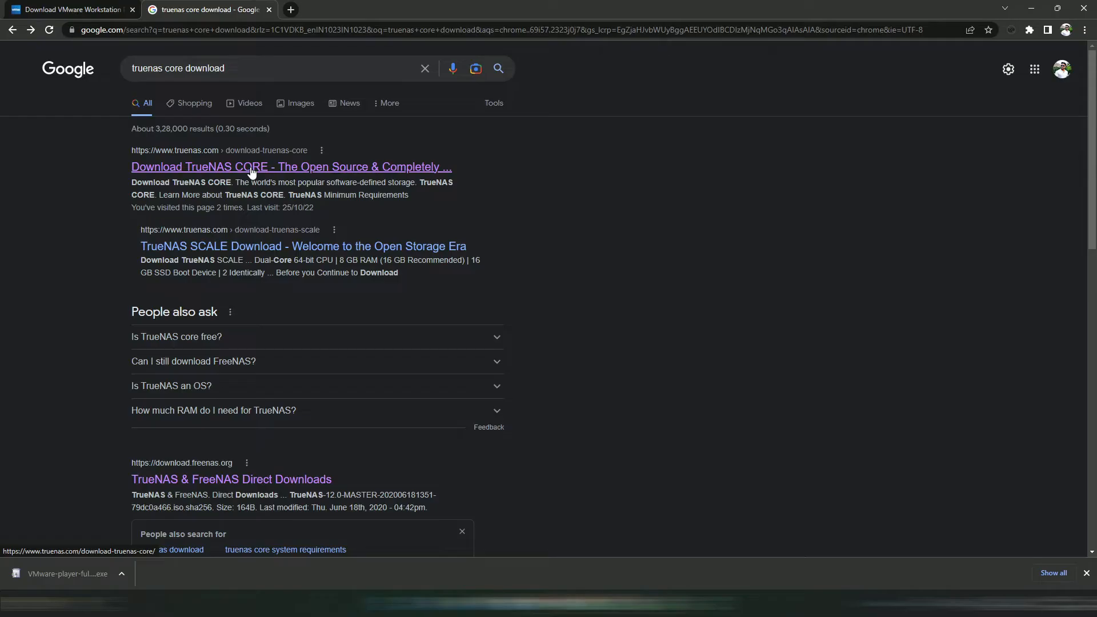
{"action": "right_click", "coordinate": [252, 170]}
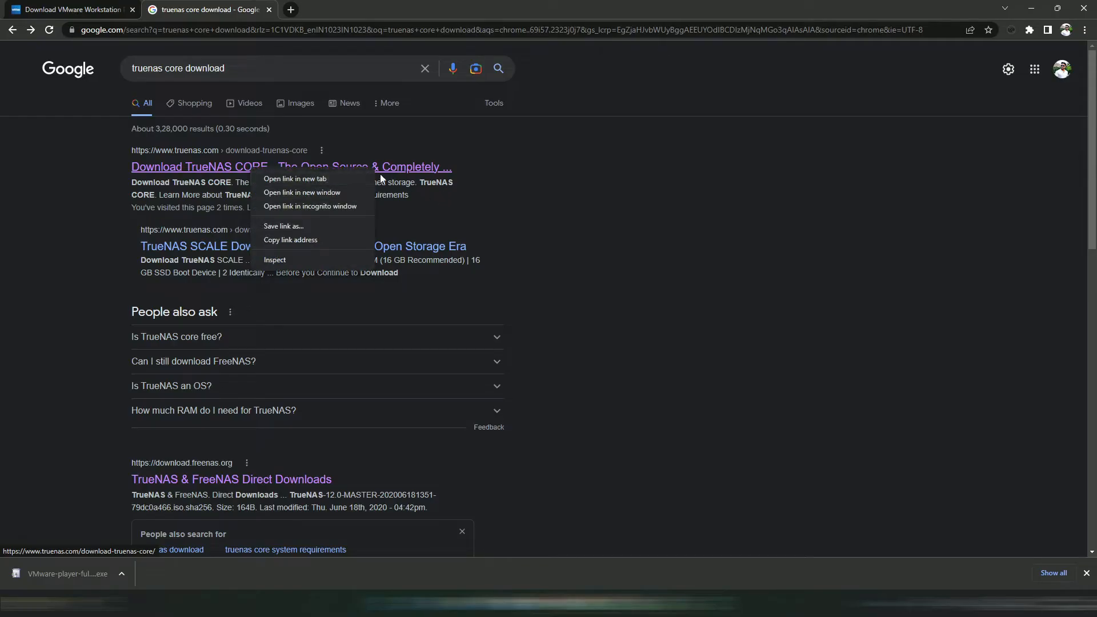
- Open the TrueNAS CORE result in an incognito window and reach its stable download page
{"action": "left_click", "coordinate": [327, 208]}
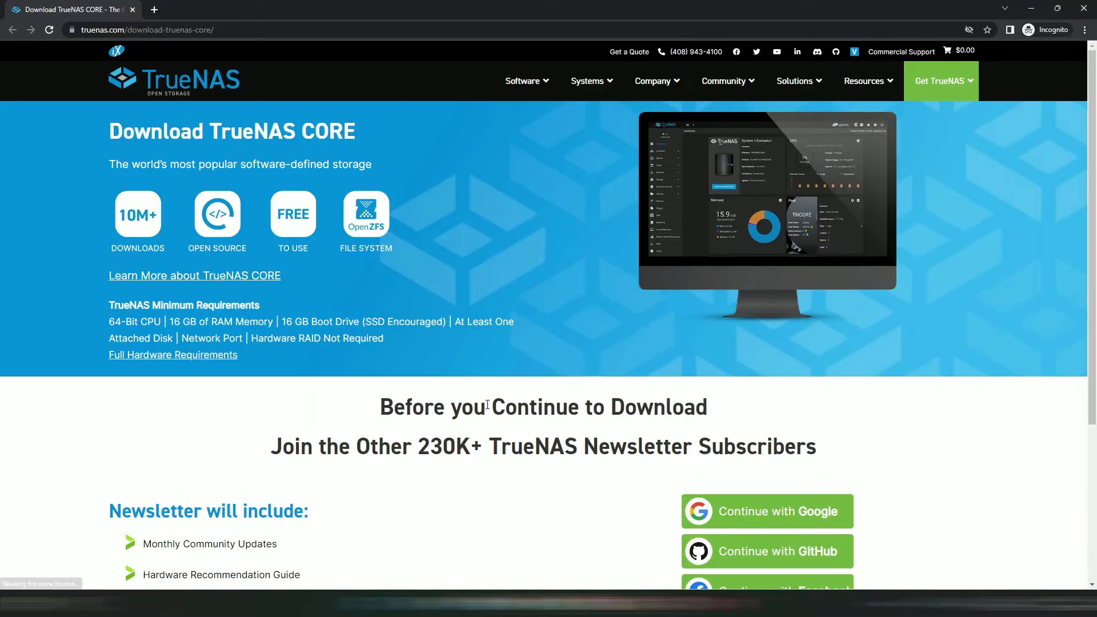
{"action": "scroll", "coordinate": [487, 405], "scroll_direction": "down", "scroll_amount": 4}
{"action": "scroll", "coordinate": [482, 385], "scroll_direction": "up", "scroll_amount": 4}
{"action": "mouse_move", "coordinate": [547, 87]}
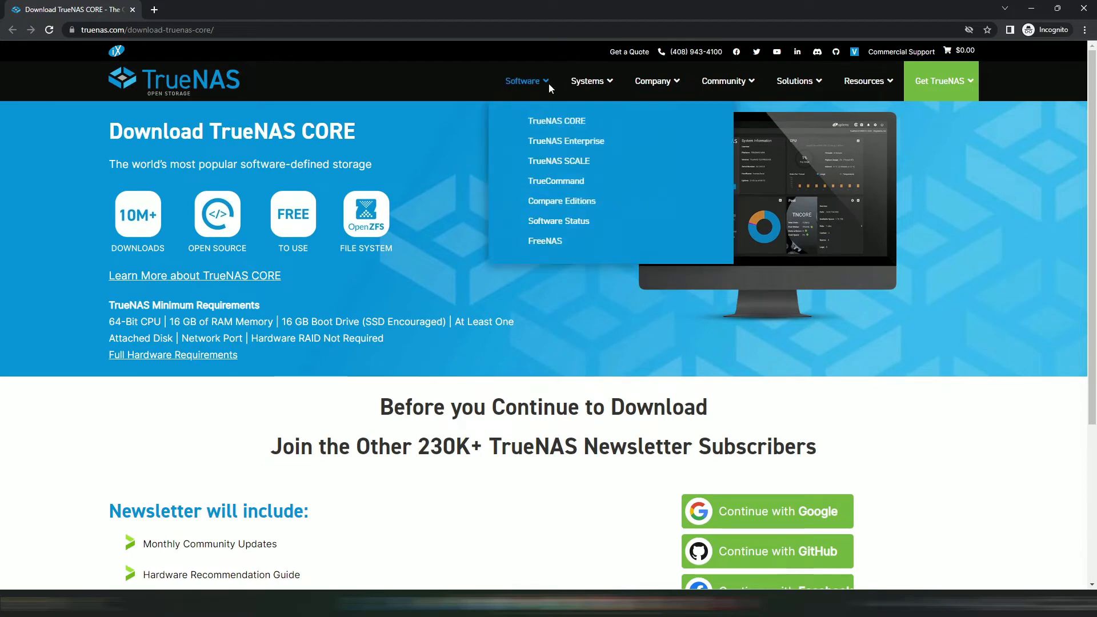
{"action": "left_click", "coordinate": [557, 122]}
{"action": "scroll", "coordinate": [382, 423], "scroll_direction": "down", "scroll_amount": 3}
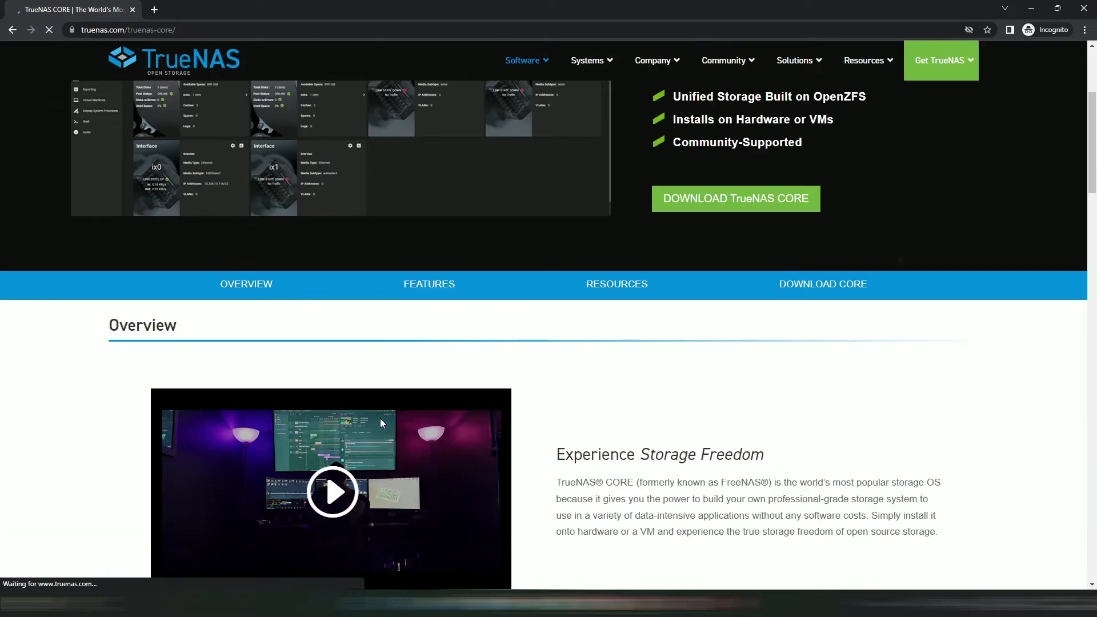
{"action": "left_click", "coordinate": [728, 203]}
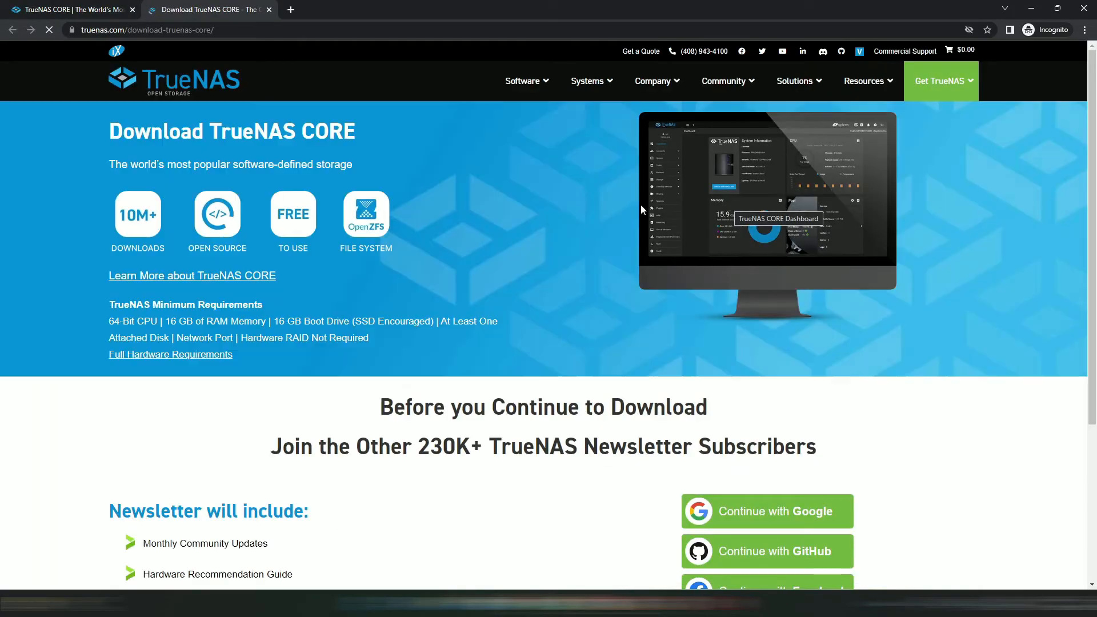
{"action": "scroll", "coordinate": [485, 443], "scroll_direction": "down", "scroll_amount": 4}
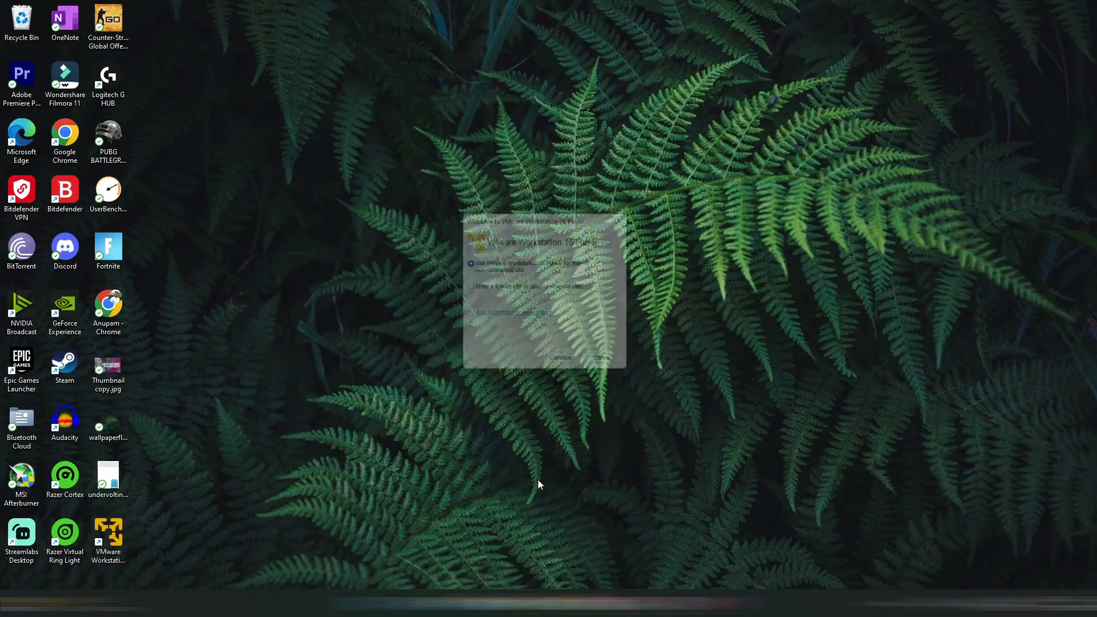
- Start a new virtual machine from TrueNAS-13.0-U2.iso and name it ABJ NAS
{"action": "left_click", "coordinate": [563, 358]}
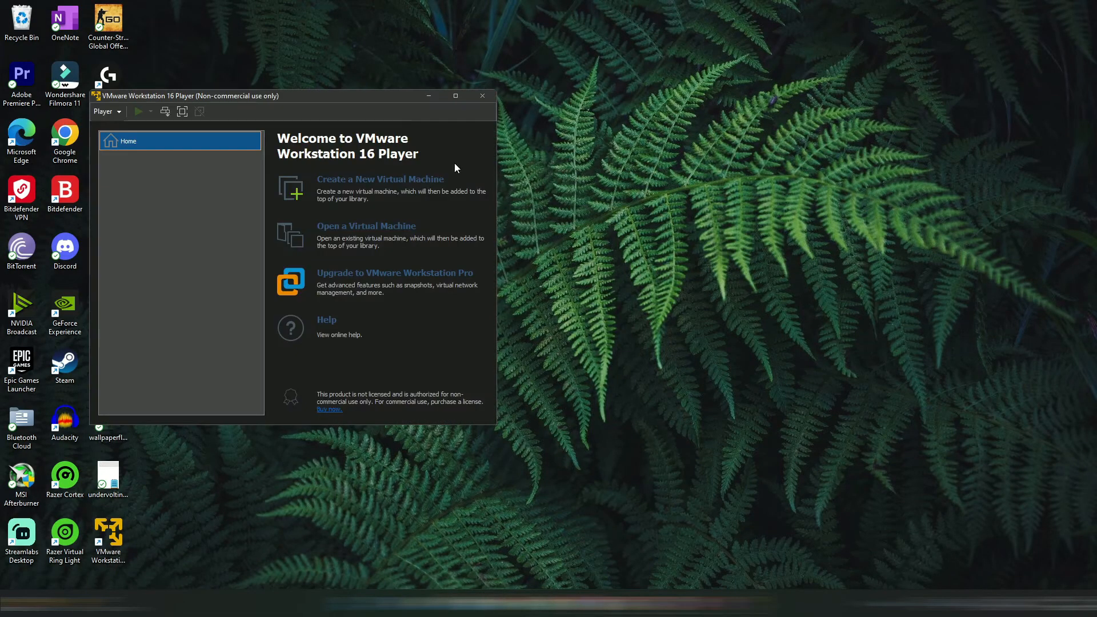
{"action": "left_click", "coordinate": [206, 88]}
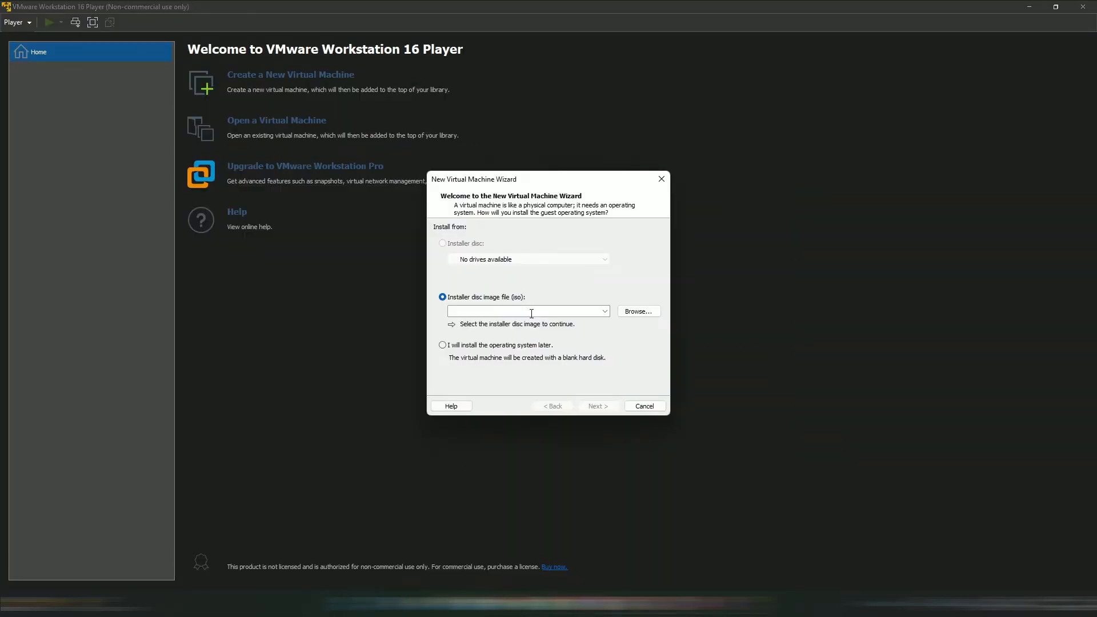
{"action": "left_click", "coordinate": [637, 312]}
{"action": "left_click", "coordinate": [474, 320]}
{"action": "left_click", "coordinate": [568, 351]}
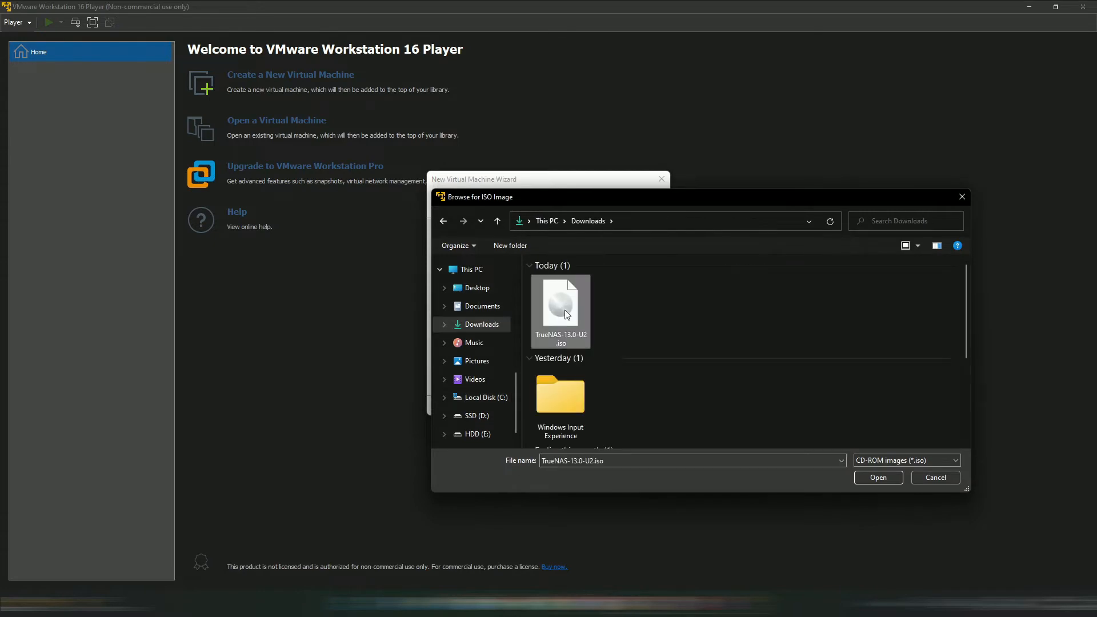
{"action": "left_click", "coordinate": [878, 477]}
{"action": "left_click", "coordinate": [598, 405]}
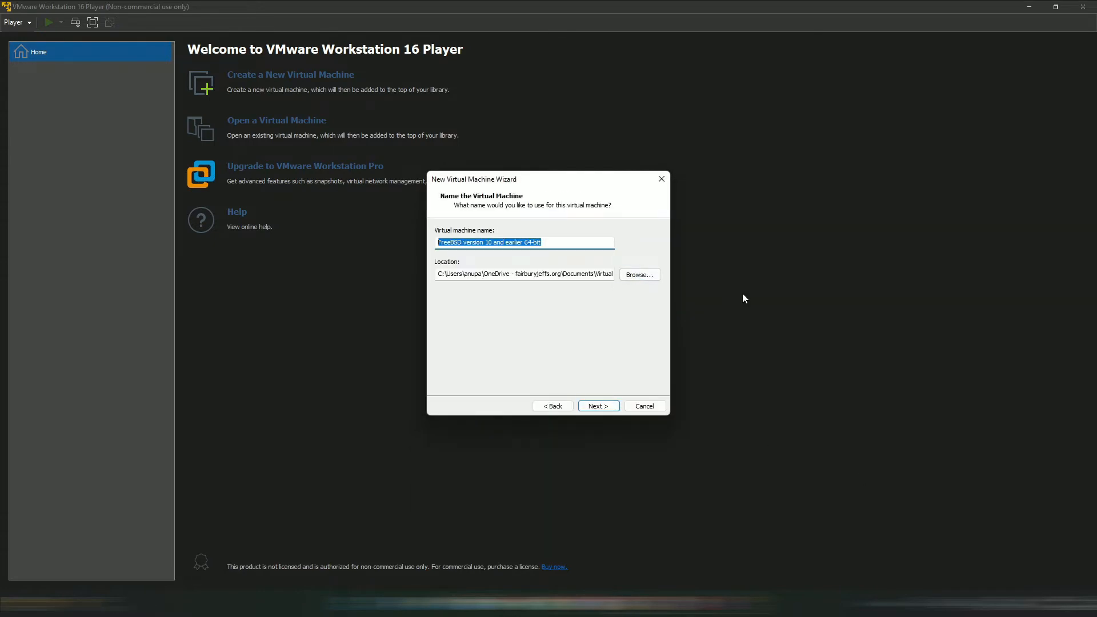
{"action": "type", "text": "ABJ NAS"}
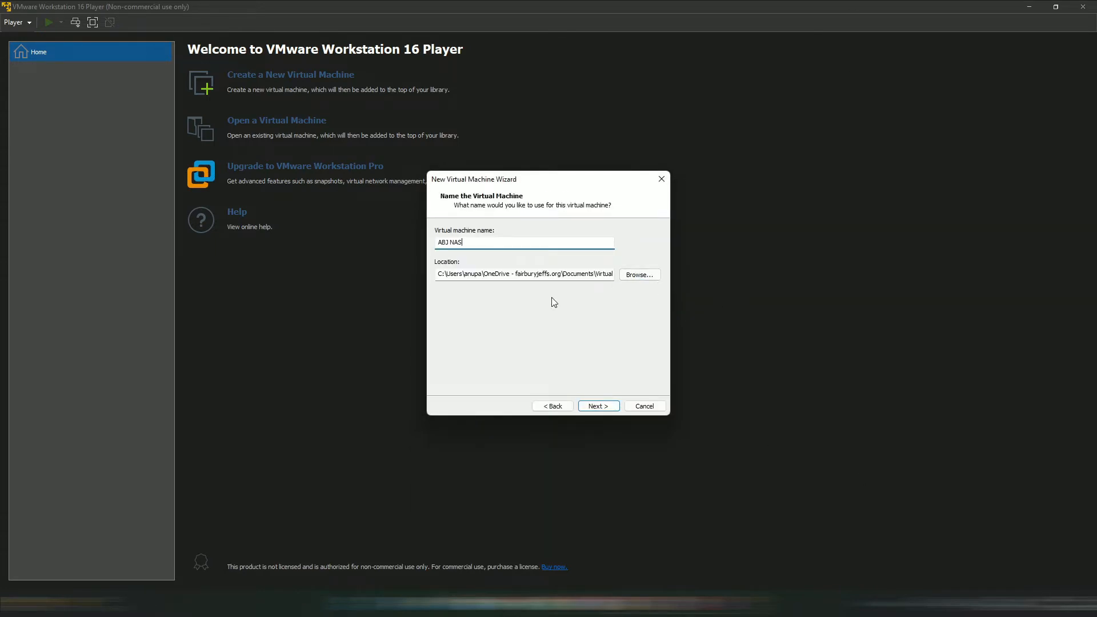
- Create a new folder on the HDD (E:) drive for the VM location
{"action": "left_click", "coordinate": [639, 274]}
{"action": "left_click", "coordinate": [481, 326]}
{"action": "left_click", "coordinate": [480, 266]}
{"action": "double_click", "coordinate": [512, 337]}
{"action": "right_click", "coordinate": [519, 269]}
{"action": "left_click", "coordinate": [505, 404]}
{"action": "left_click_drag", "start_coordinate": [535, 381], "coordinate": [494, 382]}
{"action": "type", "text": "TRUENAS VM"}
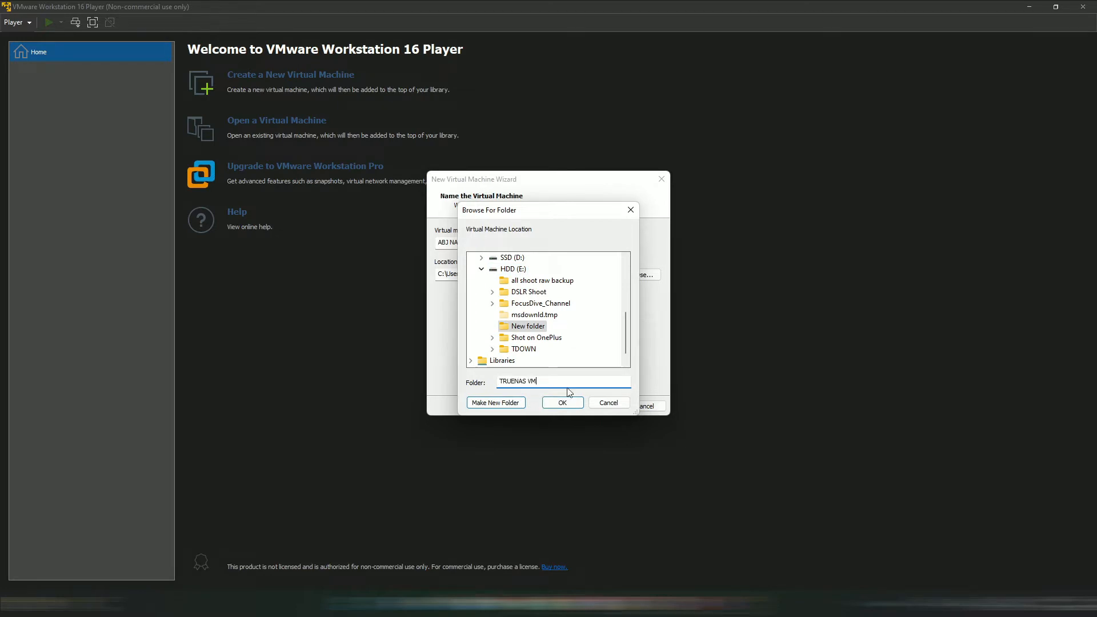
{"action": "left_click", "coordinate": [562, 402]}
{"action": "key", "text": "Return"}
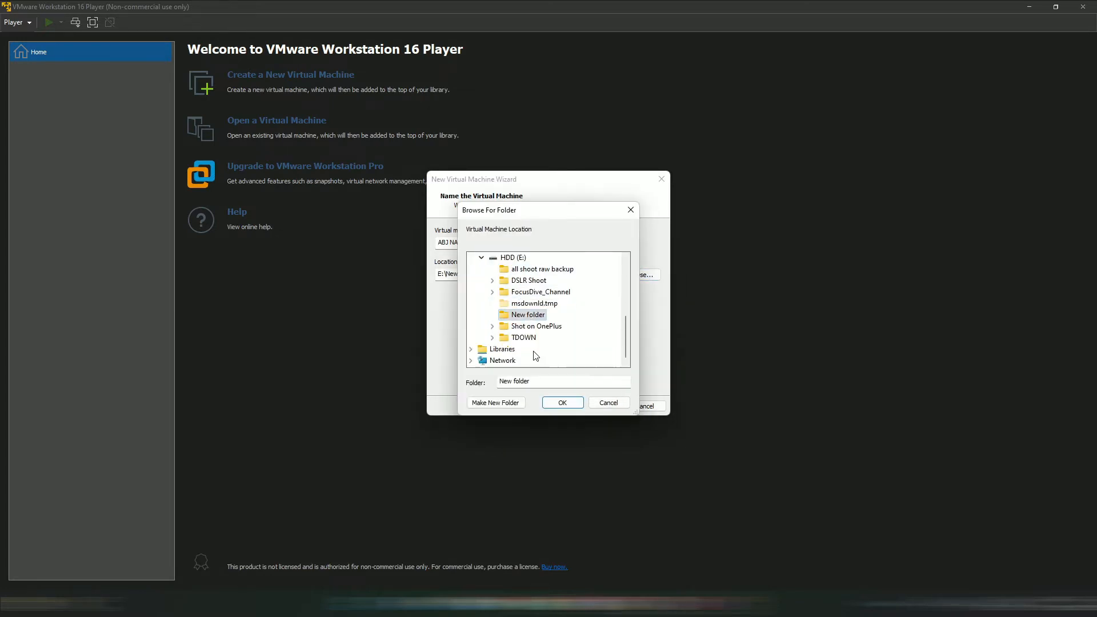
- Rename the new folder to TRUENAS VM and use E:\TRUENAS VM as the location
{"action": "right_click", "coordinate": [540, 314]}
{"action": "left_click", "coordinate": [555, 487]}
{"action": "type", "text": "TRUENAS VM"}
{"action": "key", "text": "Return"}
{"action": "left_click", "coordinate": [562, 402]}
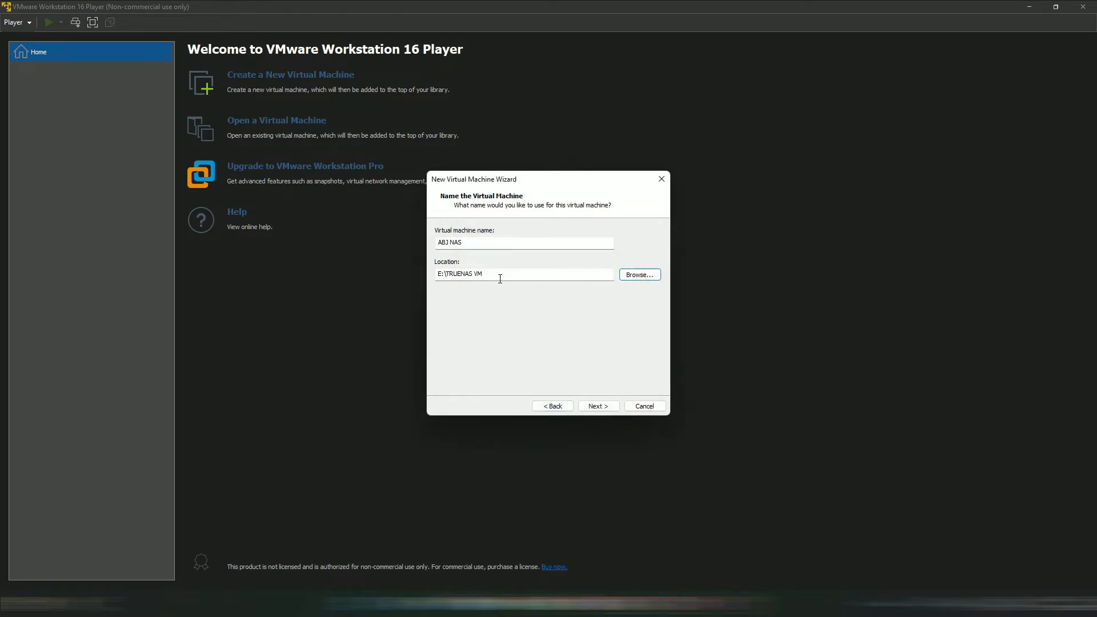
- Keep the 8 GB virtual disk as a single file and finish creating ABJ NAS
{"action": "left_click", "coordinate": [552, 406]}
{"action": "left_click", "coordinate": [552, 406]}
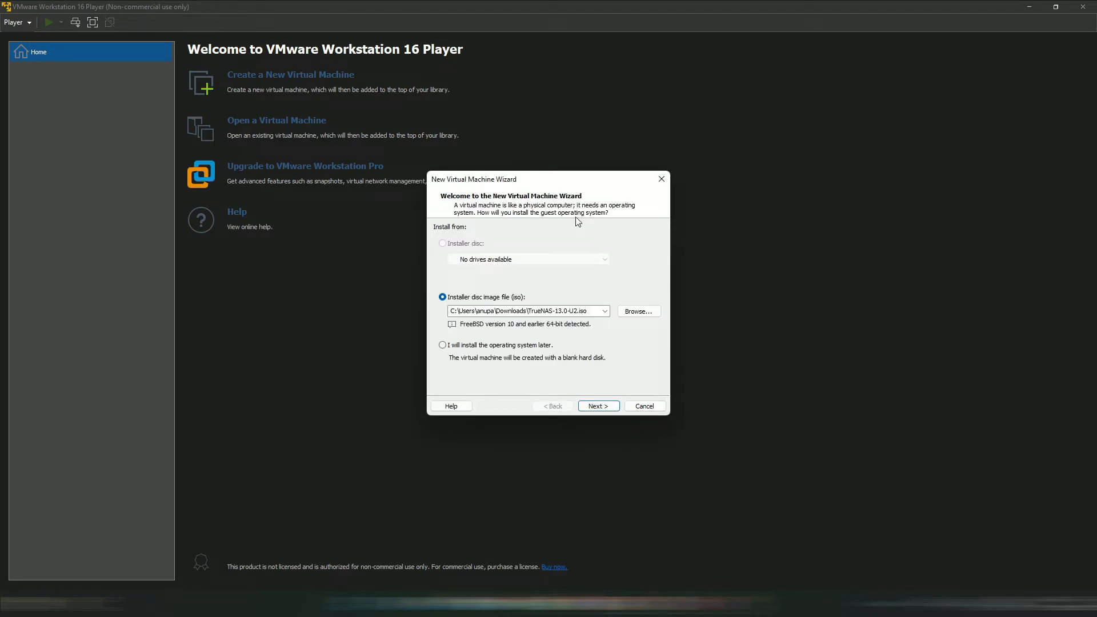
{"action": "left_click", "coordinate": [594, 406]}
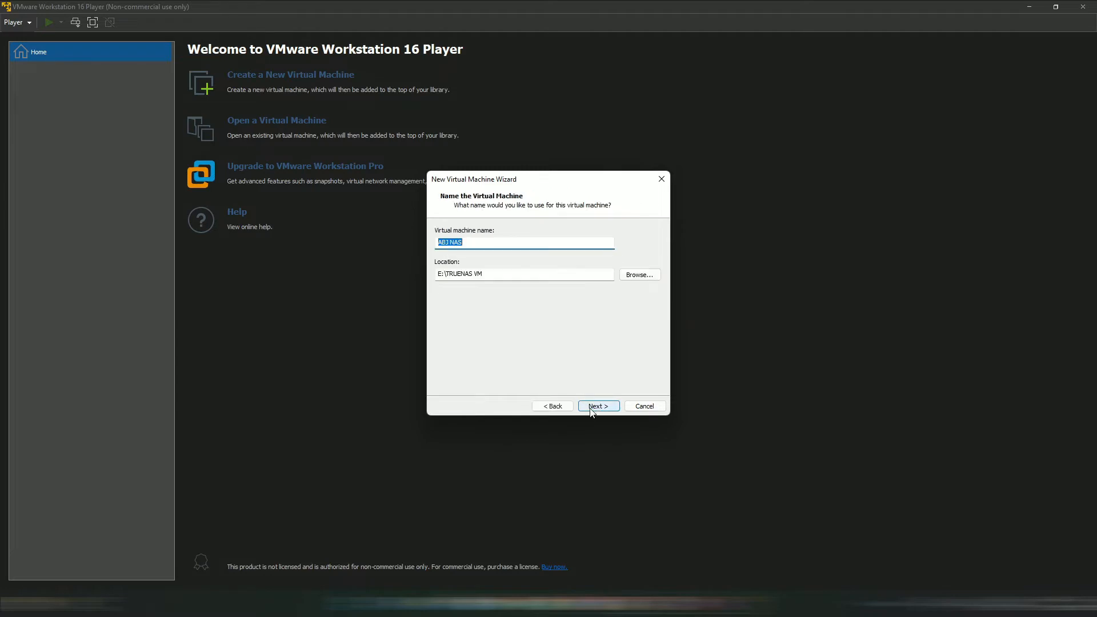
{"action": "left_click", "coordinate": [562, 406]}
{"action": "left_click", "coordinate": [594, 406]}
{"action": "left_click", "coordinate": [594, 406]}
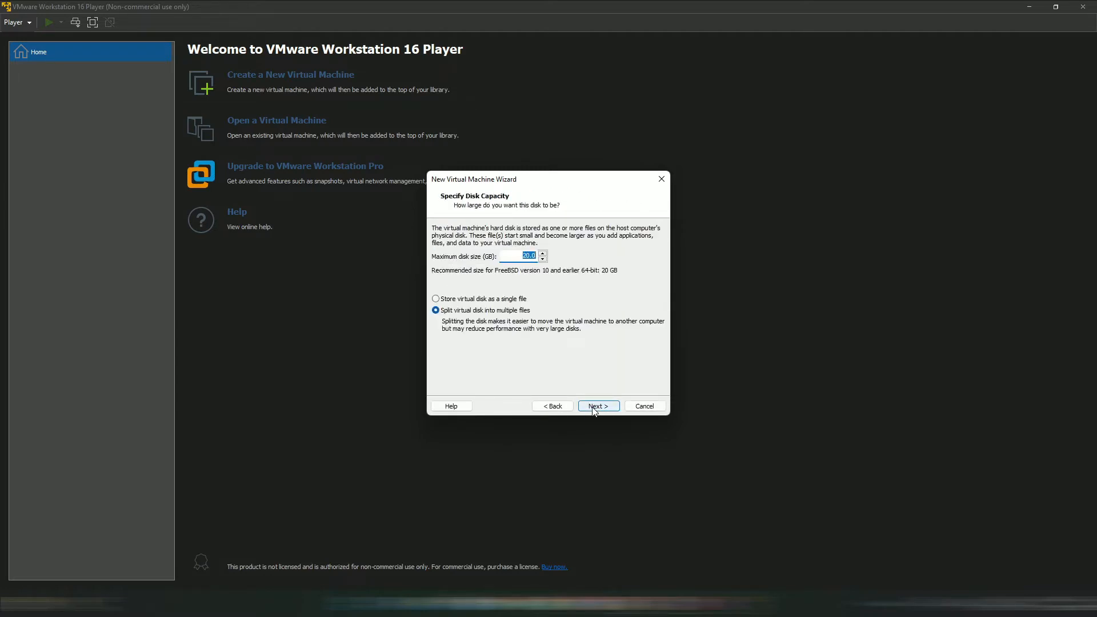
{"action": "left_click", "coordinate": [464, 300]}
{"action": "left_click", "coordinate": [529, 255]}
{"action": "left_click", "coordinate": [597, 406]}
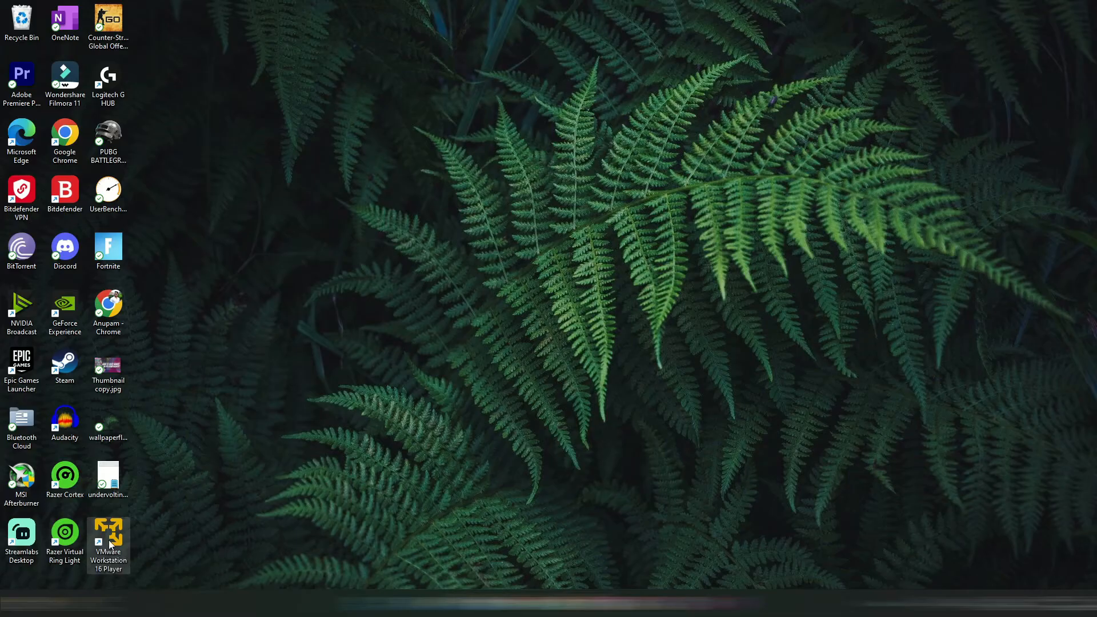
{"action": "double_click", "coordinate": [111, 534]}
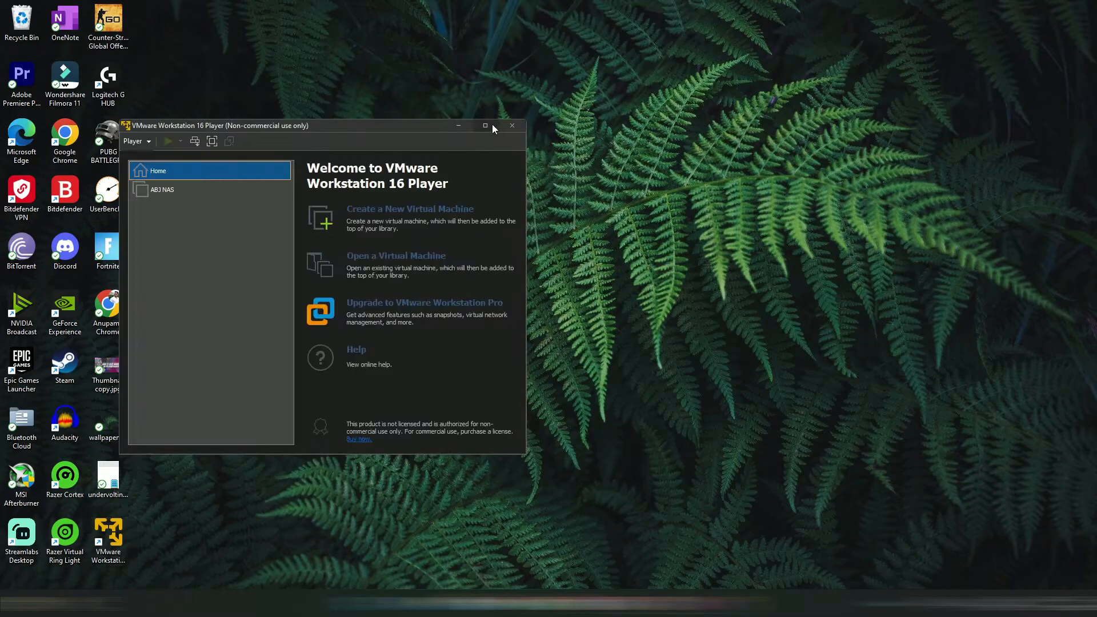
- Open the ABJ NAS hardware settings and raise memory to 8192 MB
{"action": "left_click", "coordinate": [486, 125]}
{"action": "left_click", "coordinate": [65, 74]}
{"action": "key", "text": "ctrl+d"}
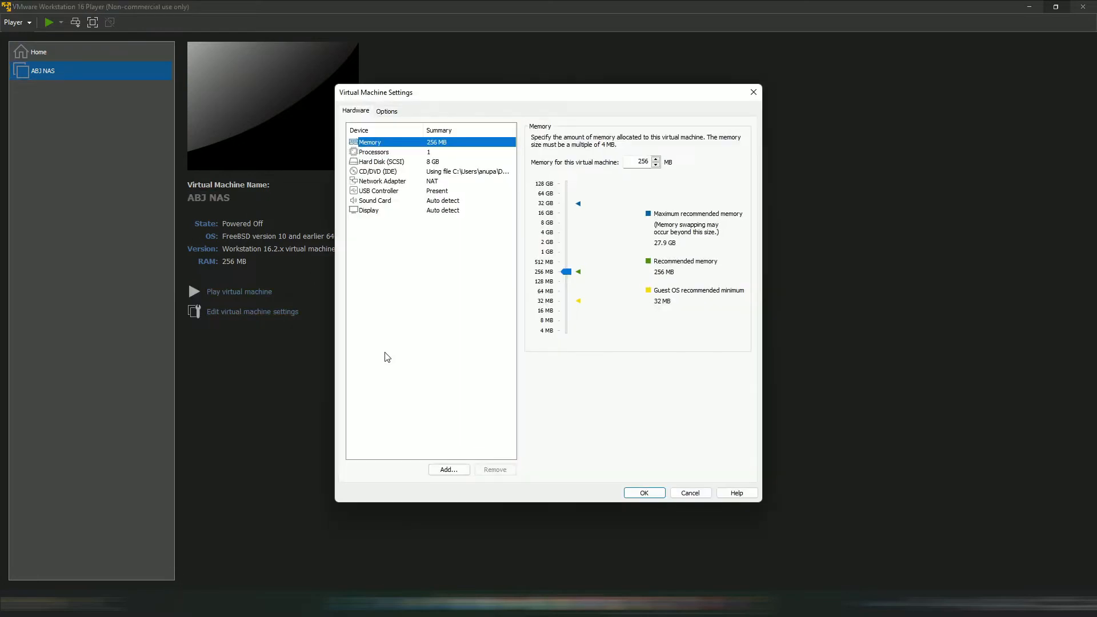
{"action": "left_click_drag", "start_coordinate": [566, 271], "coordinate": [566, 223]}
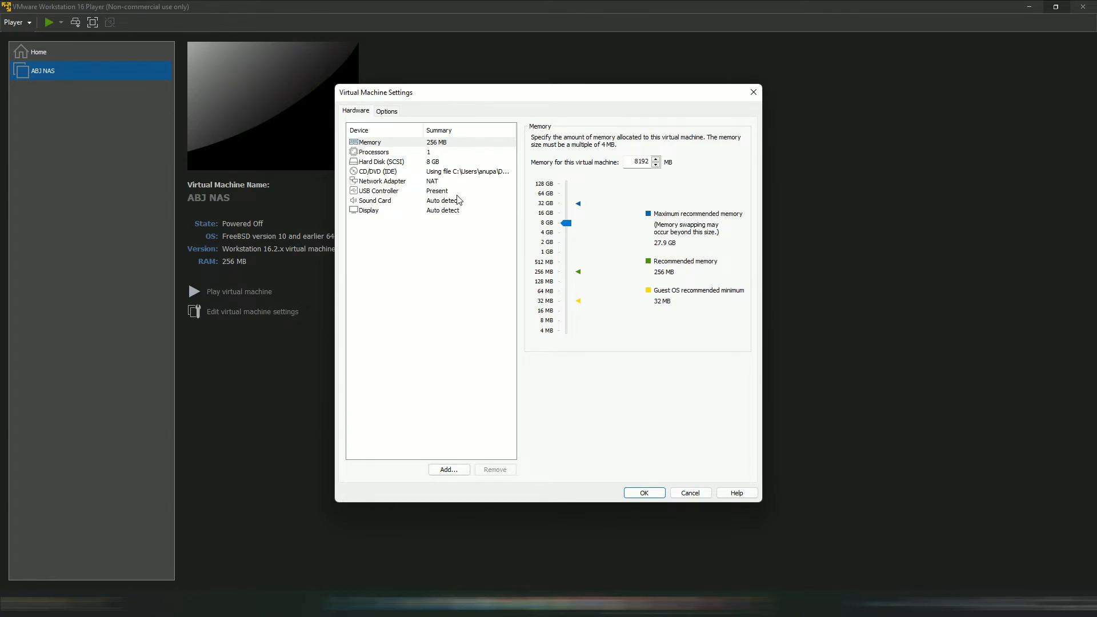
- Set the processors to 4 cores and start adding new hardware
{"action": "left_click", "coordinate": [374, 152]}
{"action": "left_click", "coordinate": [652, 139]}
{"action": "left_click", "coordinate": [615, 153]}
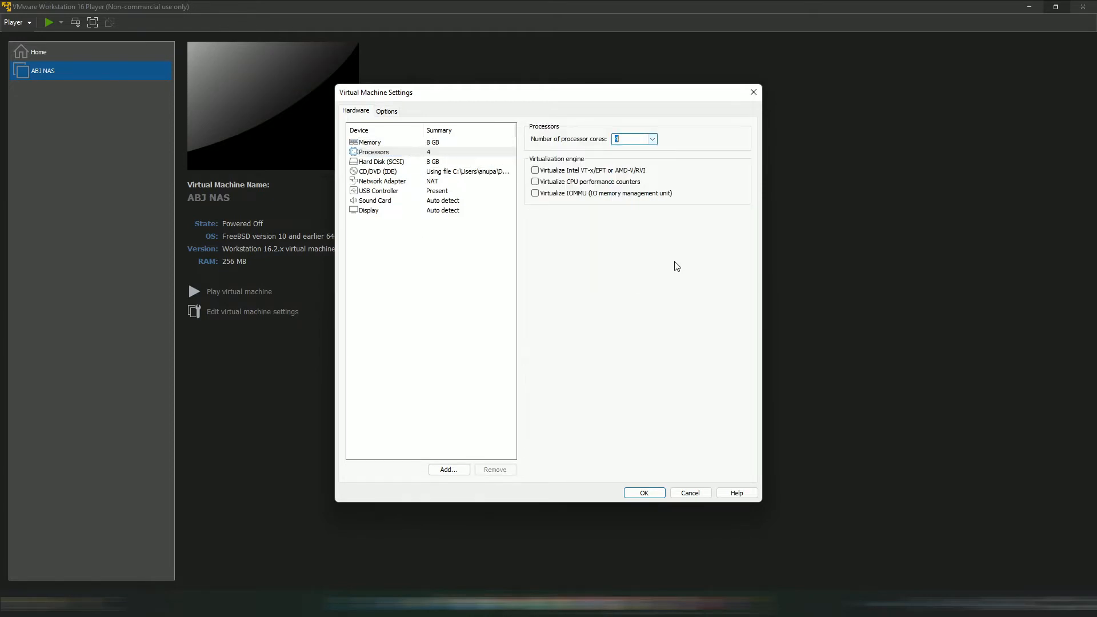
{"action": "left_click", "coordinate": [441, 164]}
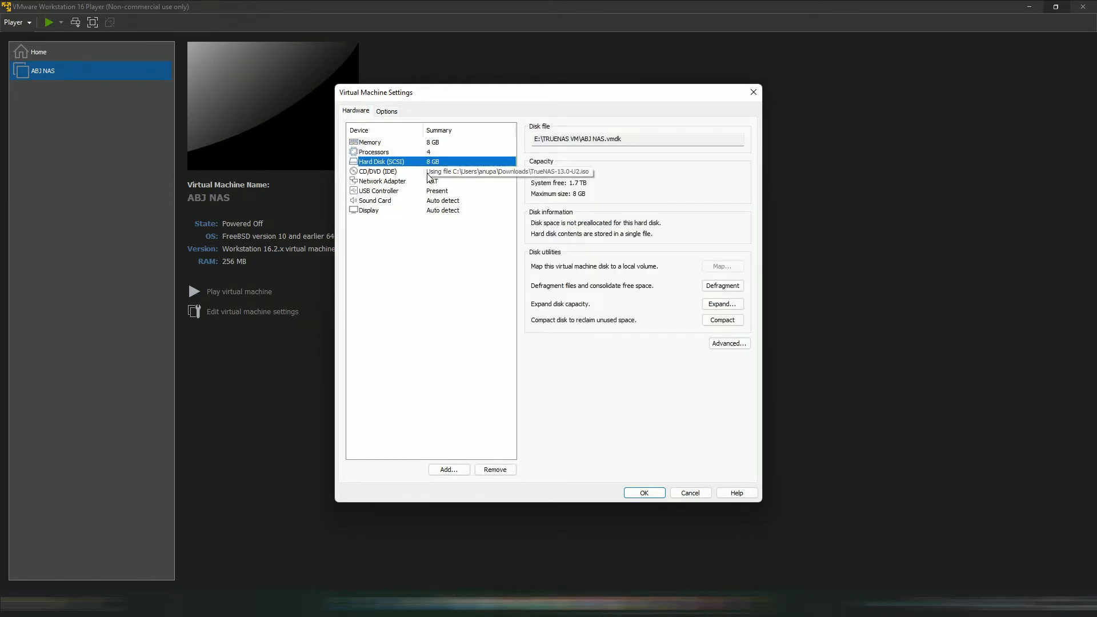
{"action": "left_click", "coordinate": [448, 468]}
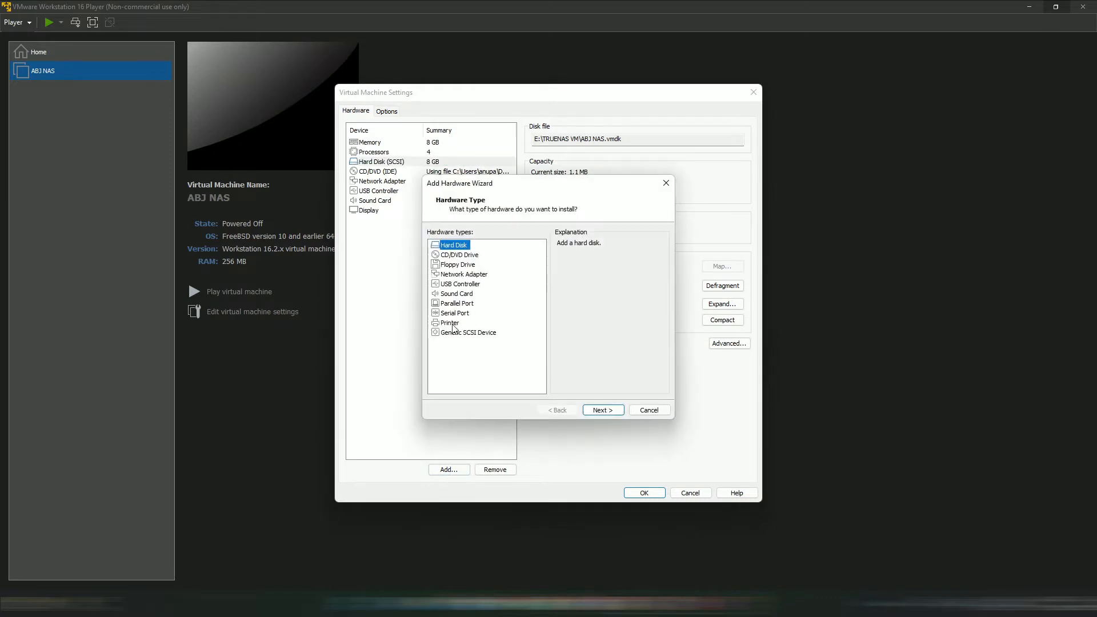
- Add a new default-type hard disk, preallocated and stored as a single file
{"action": "left_click", "coordinate": [595, 410]}
{"action": "left_click", "coordinate": [598, 411]}
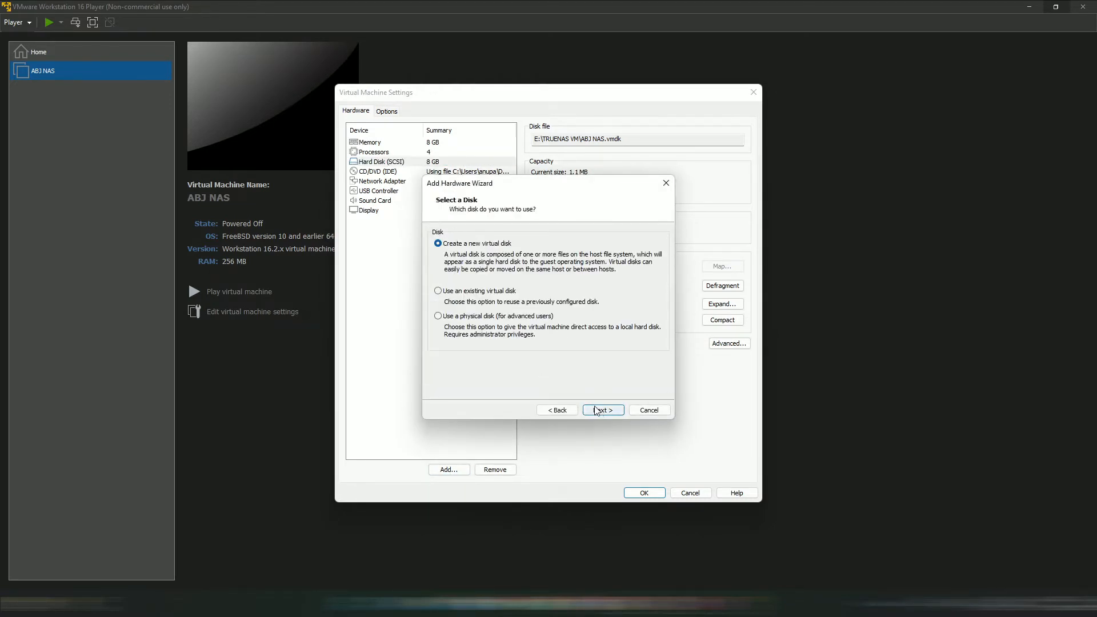
{"action": "left_click", "coordinate": [599, 411]}
{"action": "left_click", "coordinate": [431, 269]}
{"action": "left_click", "coordinate": [431, 315]}
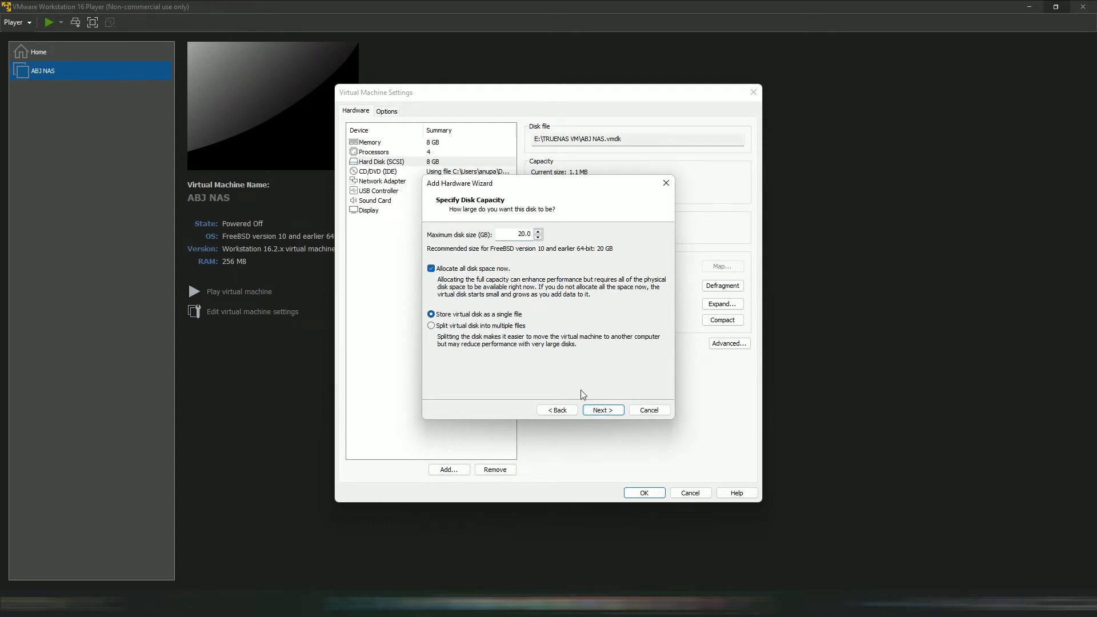
{"action": "left_click", "coordinate": [600, 411]}
- Save the new disk file in E:\TRUENAS VM, finish the wizard and apply the settings
{"action": "left_click", "coordinate": [640, 261]}
{"action": "scroll", "coordinate": [474, 371], "scroll_direction": "down", "scroll_amount": 3}
{"action": "left_click", "coordinate": [493, 397]}
{"action": "left_click", "coordinate": [547, 393]}
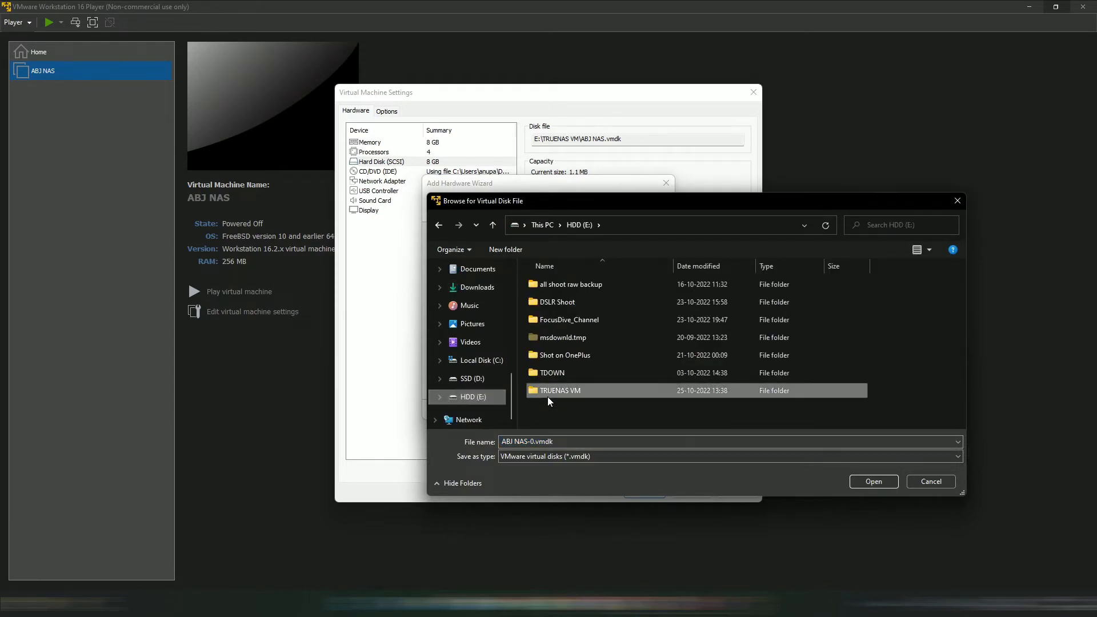
{"action": "double_click", "coordinate": [671, 393]}
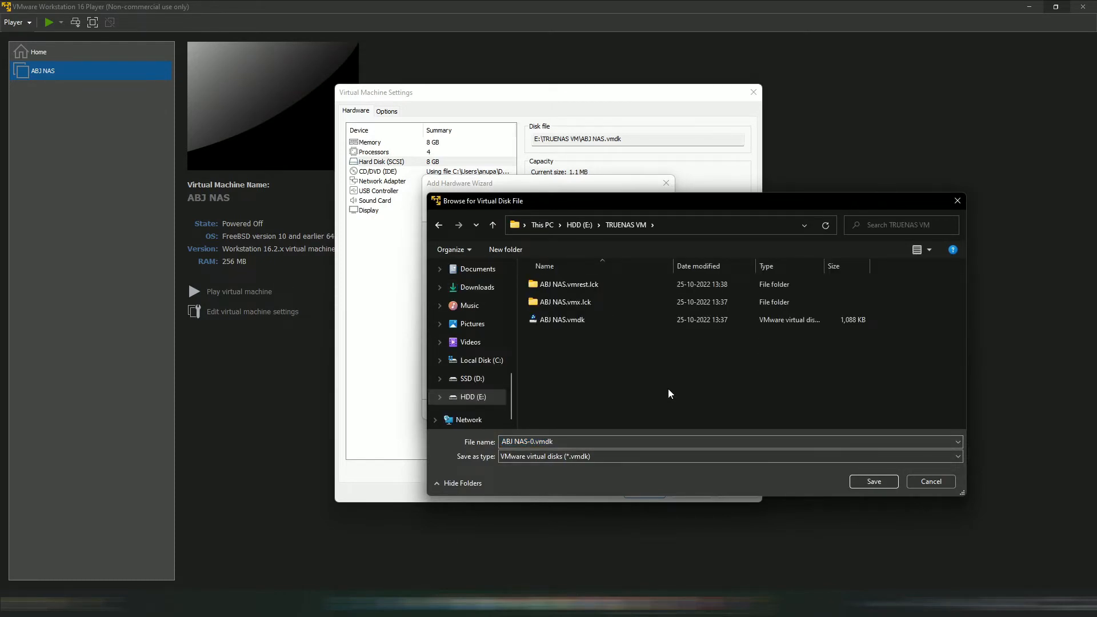
{"action": "left_click", "coordinate": [874, 482]}
{"action": "left_click", "coordinate": [607, 409]}
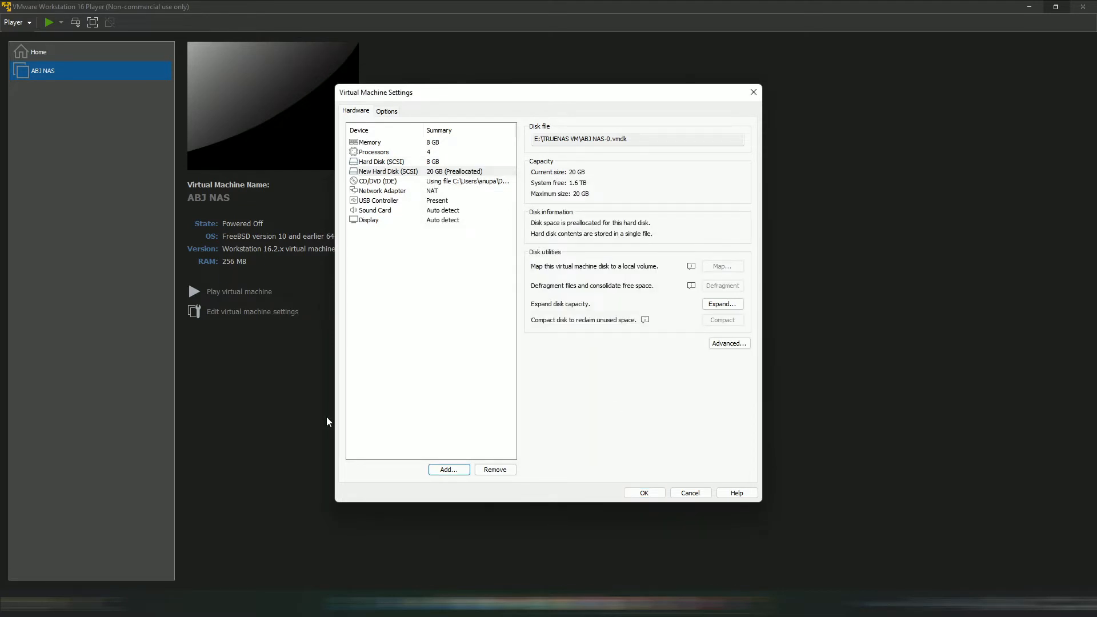
{"action": "left_click", "coordinate": [443, 191]}
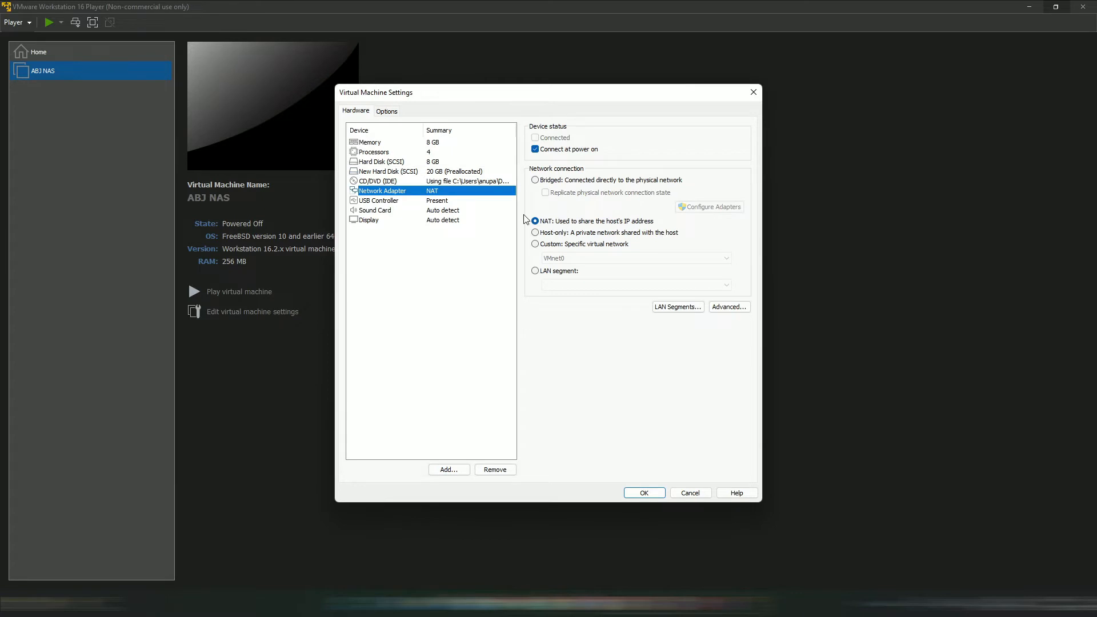
{"action": "key", "text": "Down"}
{"action": "key", "text": "Down"}
{"action": "key", "text": "Down"}
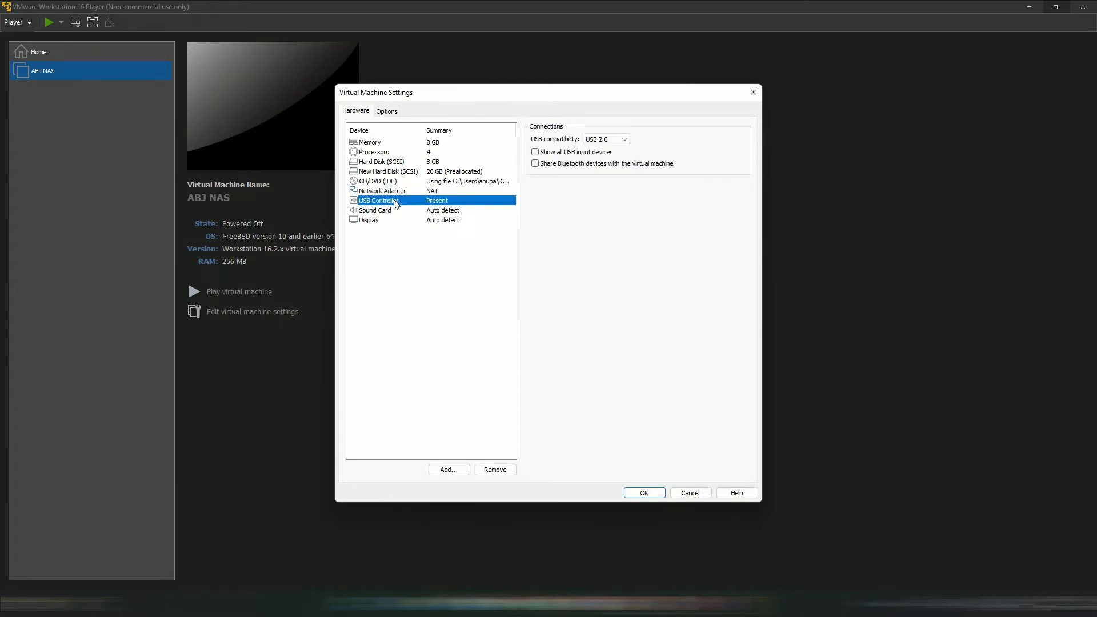
{"action": "left_click", "coordinate": [643, 492]}
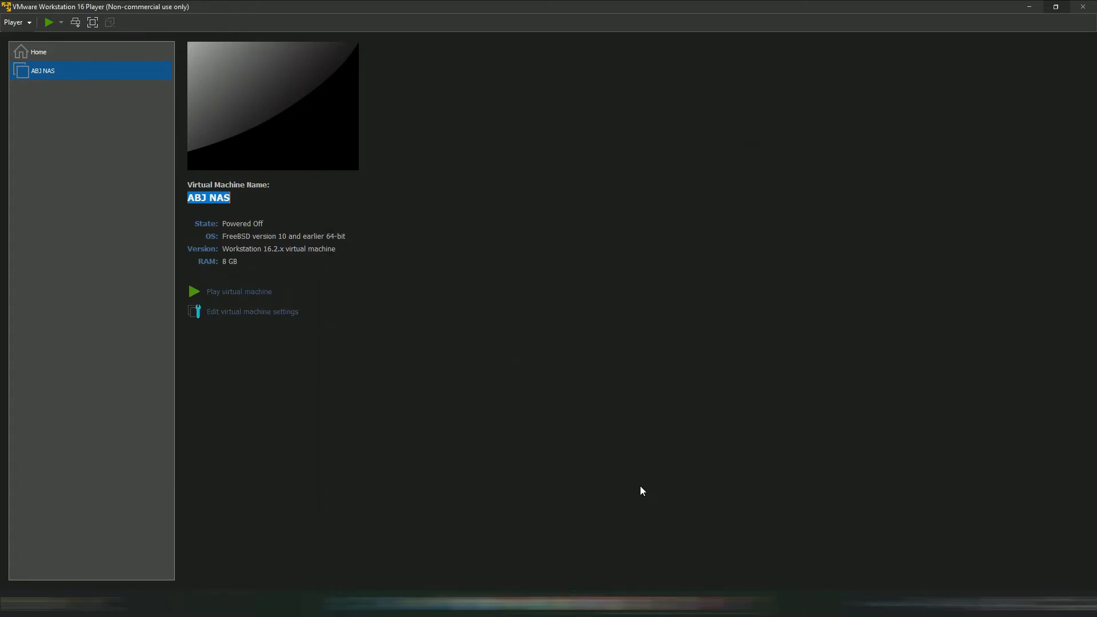
- Power on ABJ NAS and run Install/Upgrade onto the 8 GB drive
{"action": "left_click", "coordinate": [189, 287]}
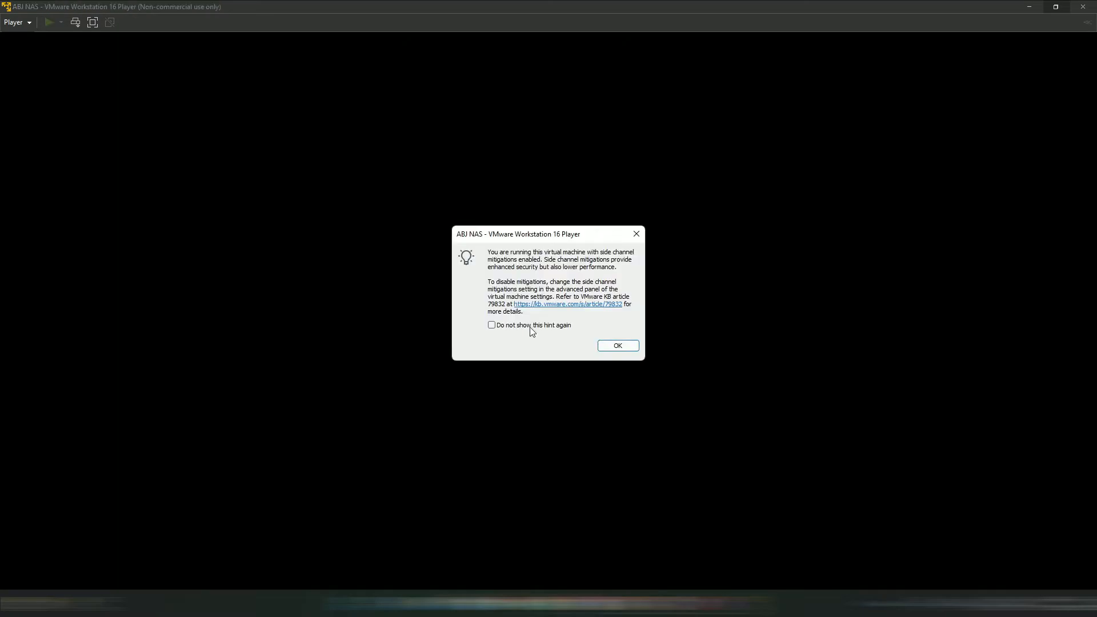
{"action": "left_click", "coordinate": [608, 349]}
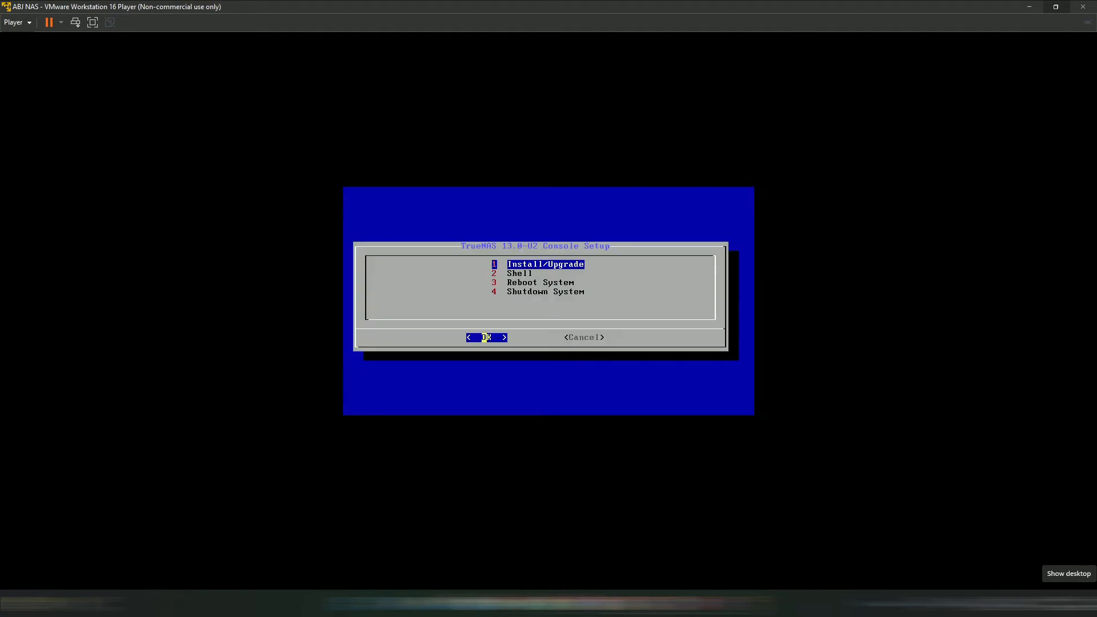
{"action": "key", "text": "Down"}
{"action": "key", "text": "Up"}
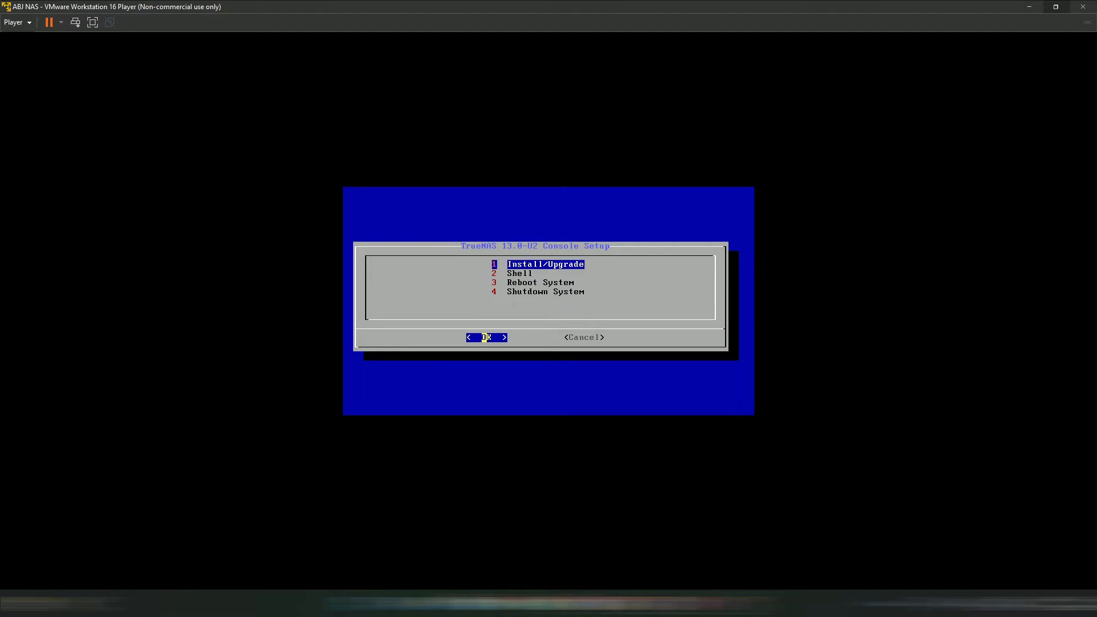
{"action": "key", "text": "Return"}
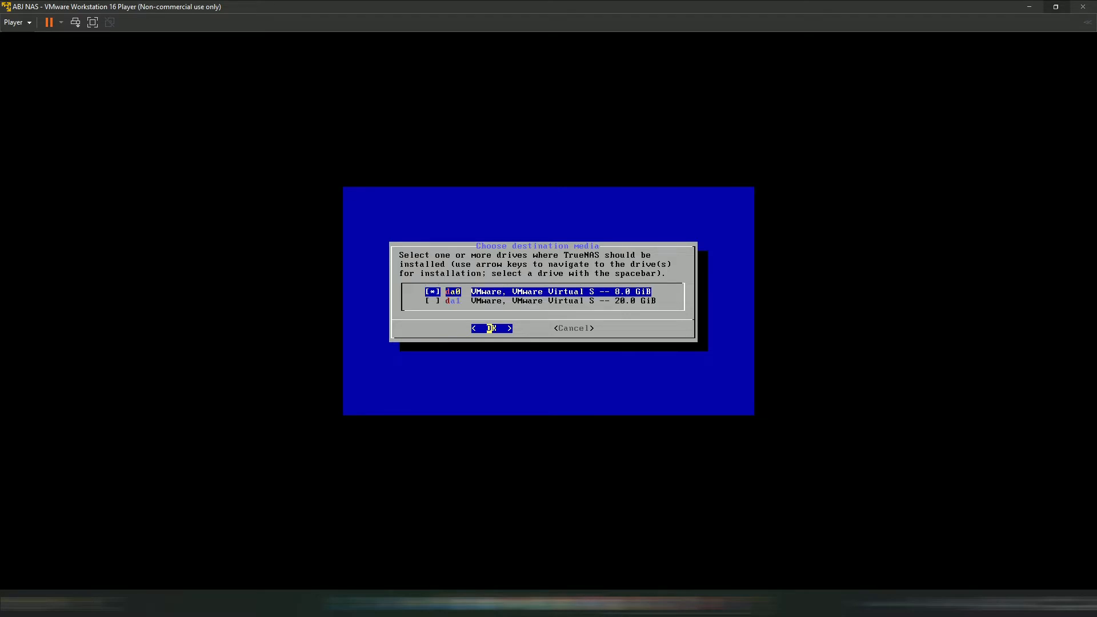
{"action": "key", "text": "Return"}
{"action": "key", "text": "Return"}
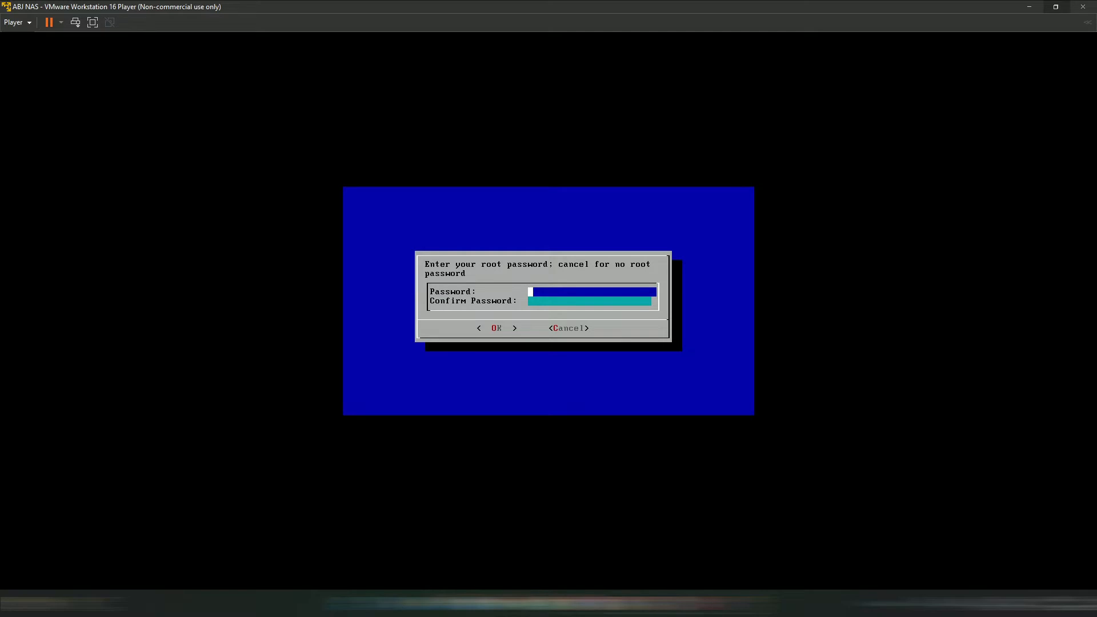
- Set the root password, complete the installation and reboot the system
{"action": "key", "text": "Down"}
{"action": "type", "text": "******"}
{"action": "key", "text": "Tab"}
{"action": "key", "text": "Return"}
{"action": "key", "text": "Return"}
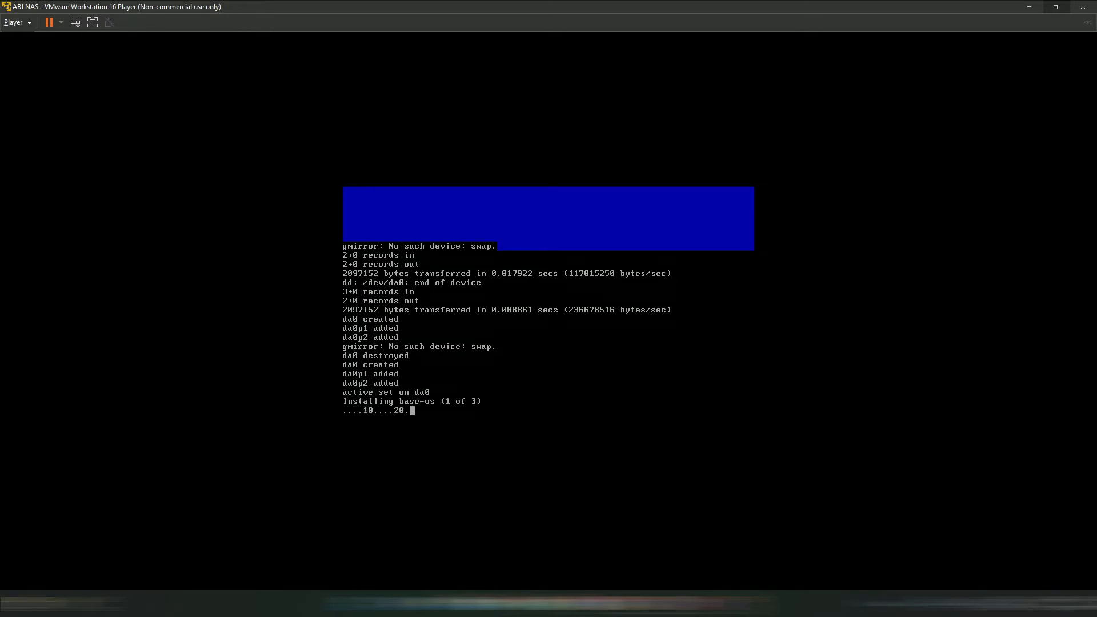
{"action": "key", "text": "Return"}
{"action": "key", "text": "Down"}
{"action": "key", "text": "Return"}
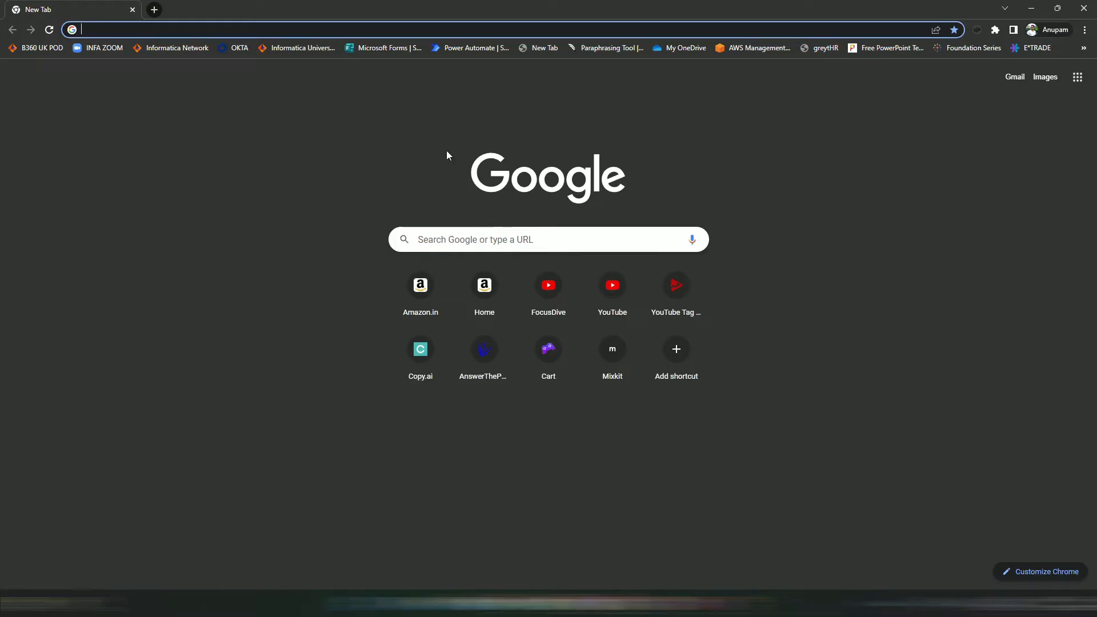
- Load 192.168.29.142 in Chrome and log in to TrueNAS as root
{"action": "type", "text": "1"}
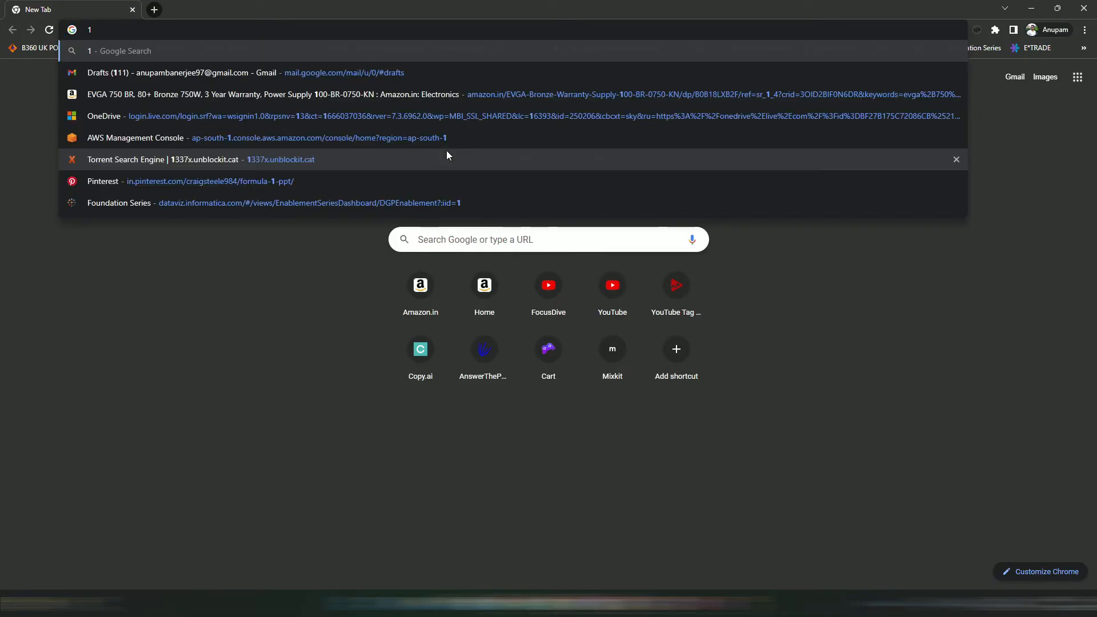
{"action": "type", "text": "92.16"}
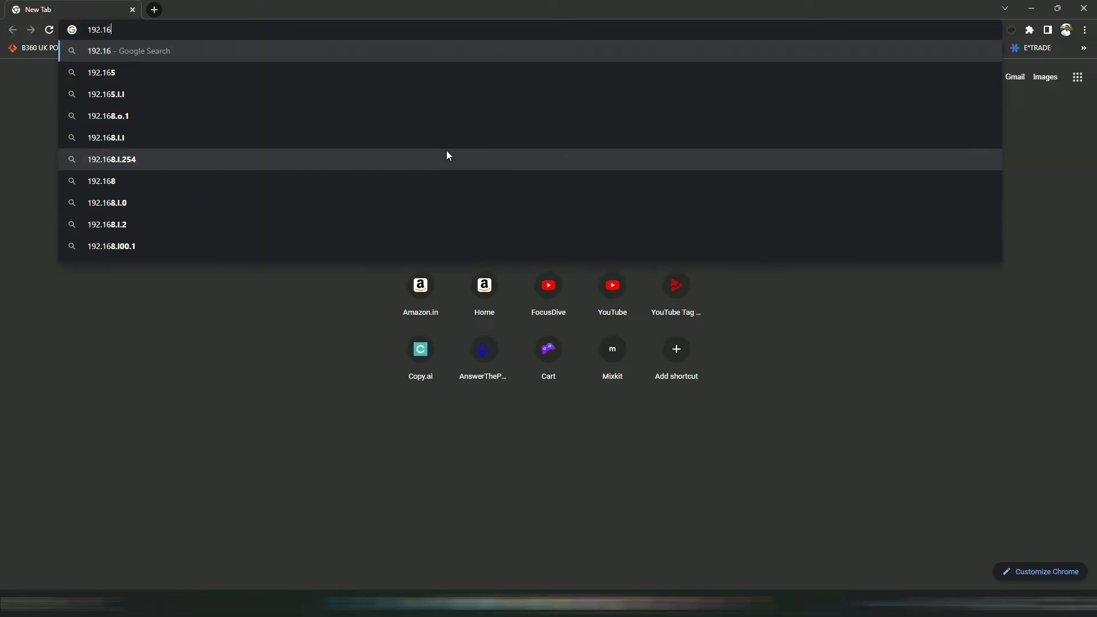
{"action": "type", "text": "8.29.142"}
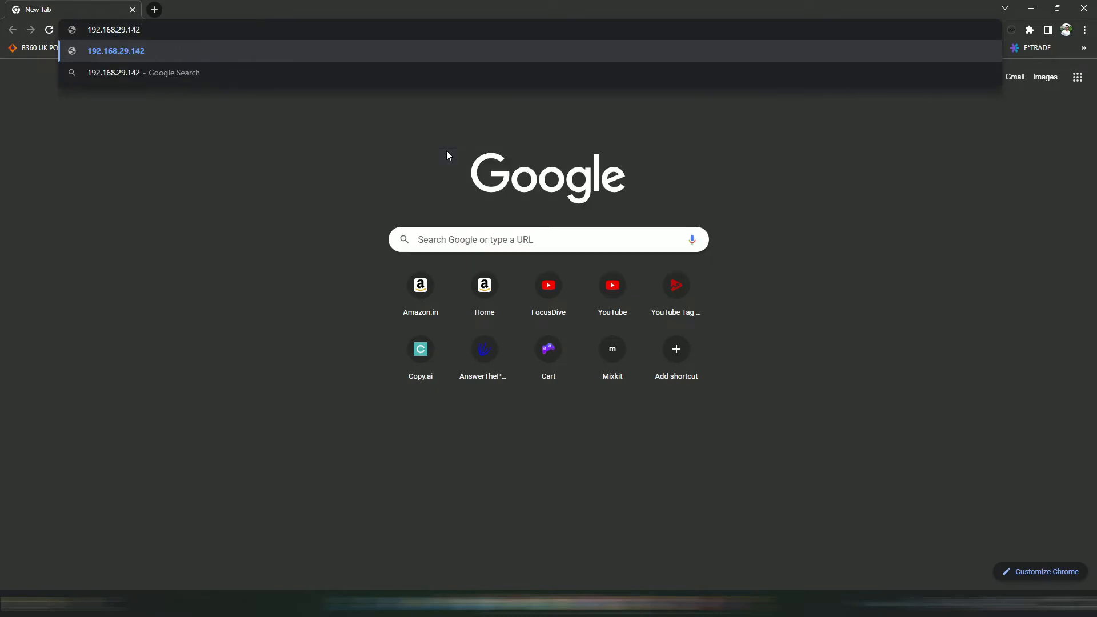
{"action": "key", "text": "Return"}
{"action": "left_click", "coordinate": [574, 394]}
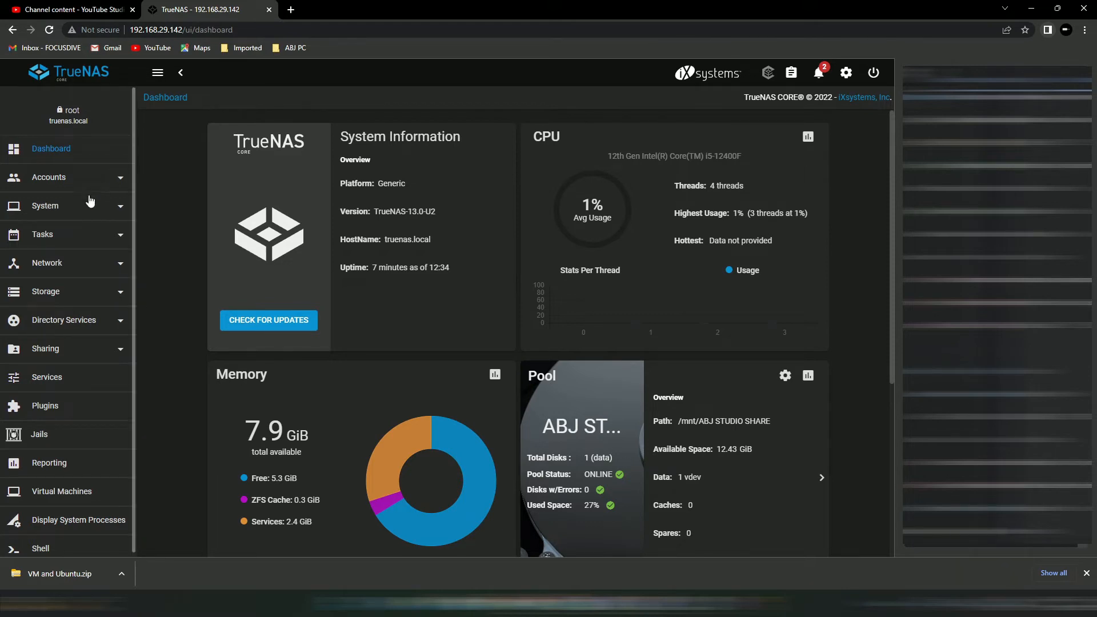
- Add a dataset named FDFTP to the ABJ STUDIO SHARE pool under Storage > Pools
{"action": "left_click", "coordinate": [65, 293]}
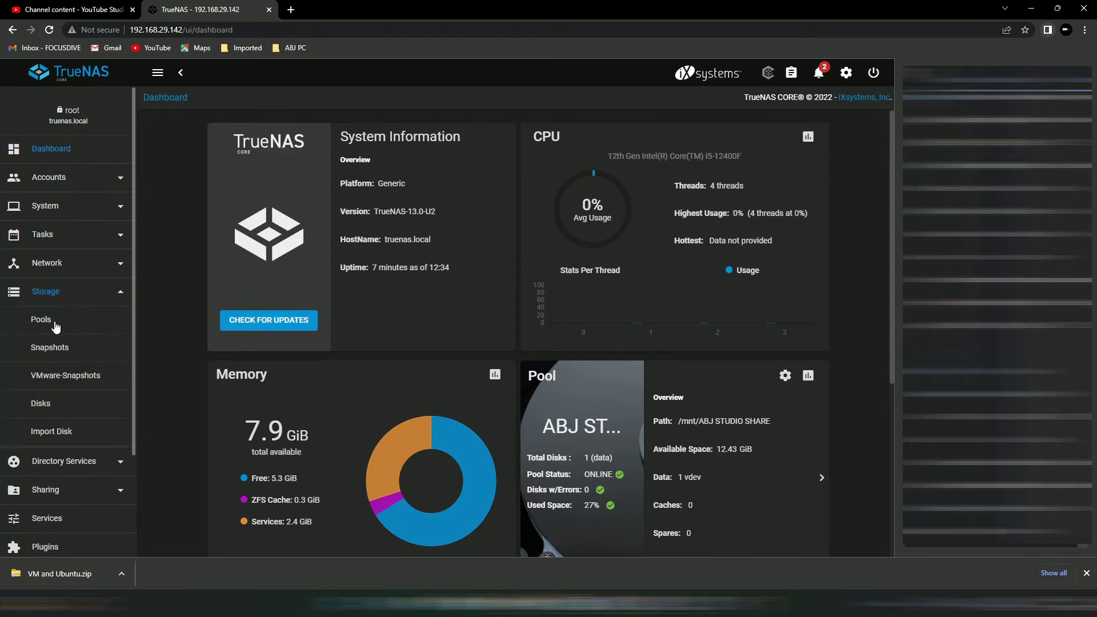
{"action": "left_click", "coordinate": [56, 325]}
{"action": "left_click", "coordinate": [250, 251]}
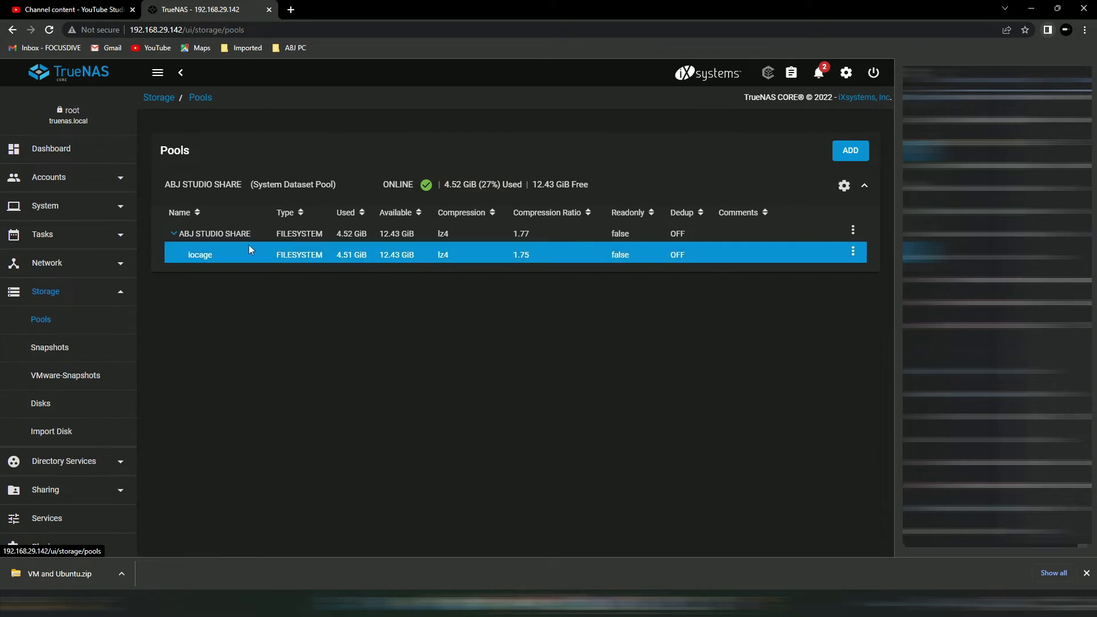
{"action": "left_click", "coordinate": [610, 236]}
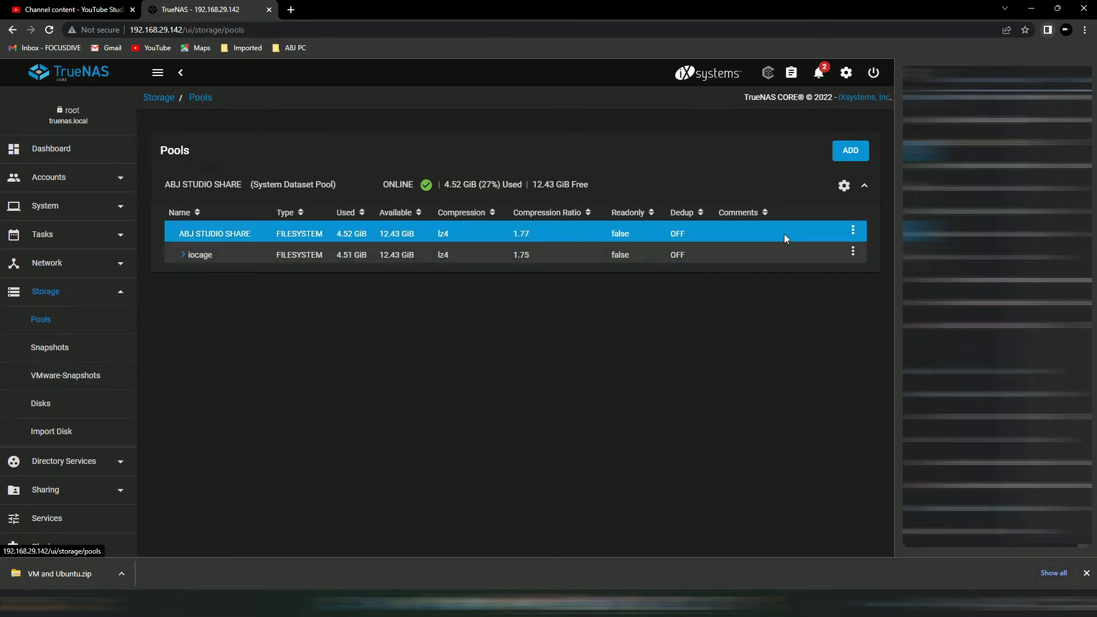
{"action": "left_click", "coordinate": [853, 232]}
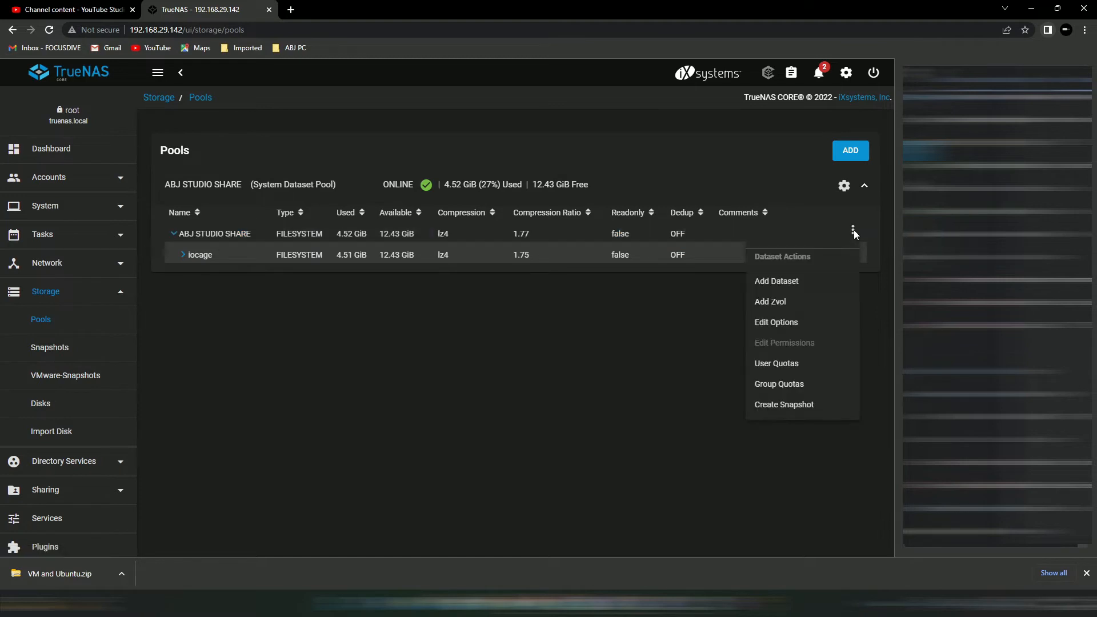
{"action": "left_click", "coordinate": [796, 283]}
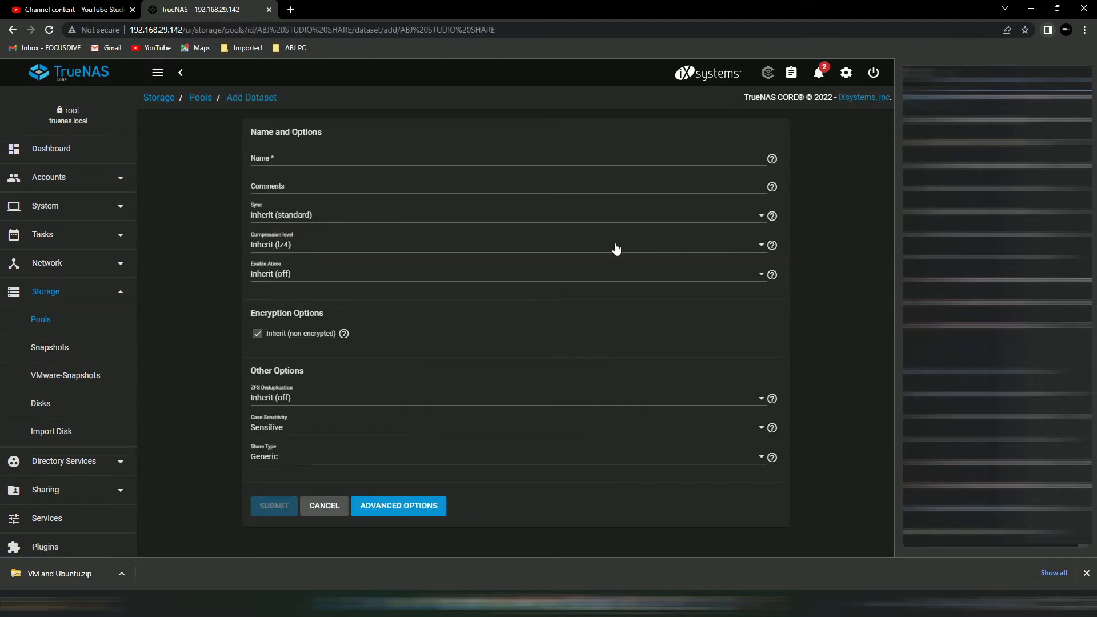
{"action": "left_click", "coordinate": [394, 157]}
{"action": "type", "text": "FDFTP"}
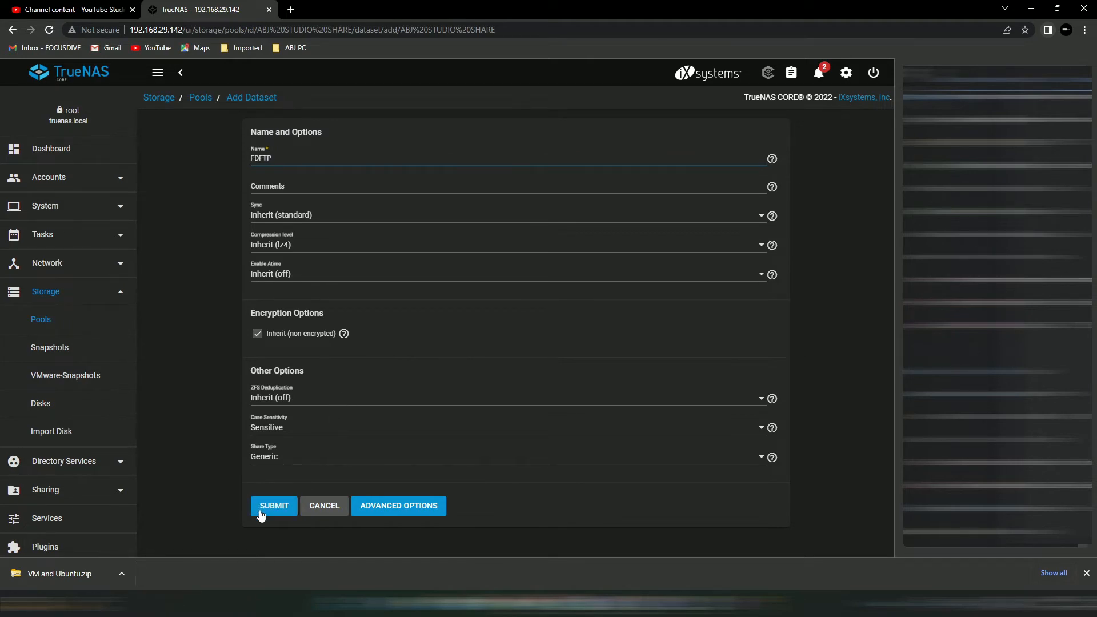
{"action": "left_click", "coordinate": [264, 512]}
{"action": "scroll", "coordinate": [126, 289], "scroll_direction": "down", "scroll_amount": 1}
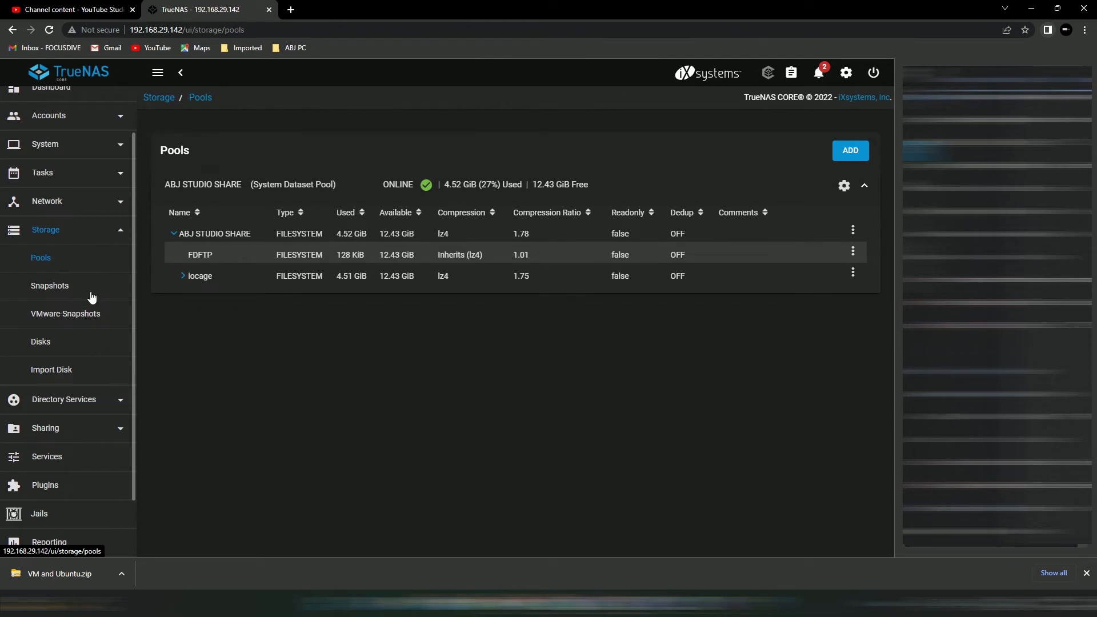
{"action": "scroll", "coordinate": [75, 463], "scroll_direction": "down", "scroll_amount": 2}
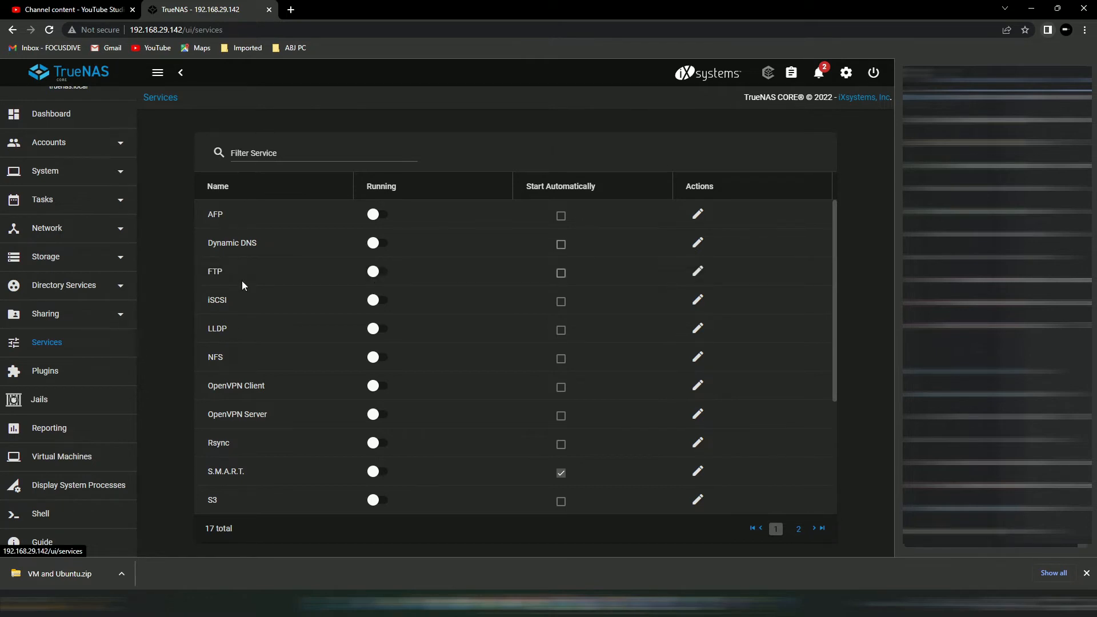
- Start FTP with start-automatically on, and allow local user login in its advanced options
{"action": "left_click", "coordinate": [376, 273]}
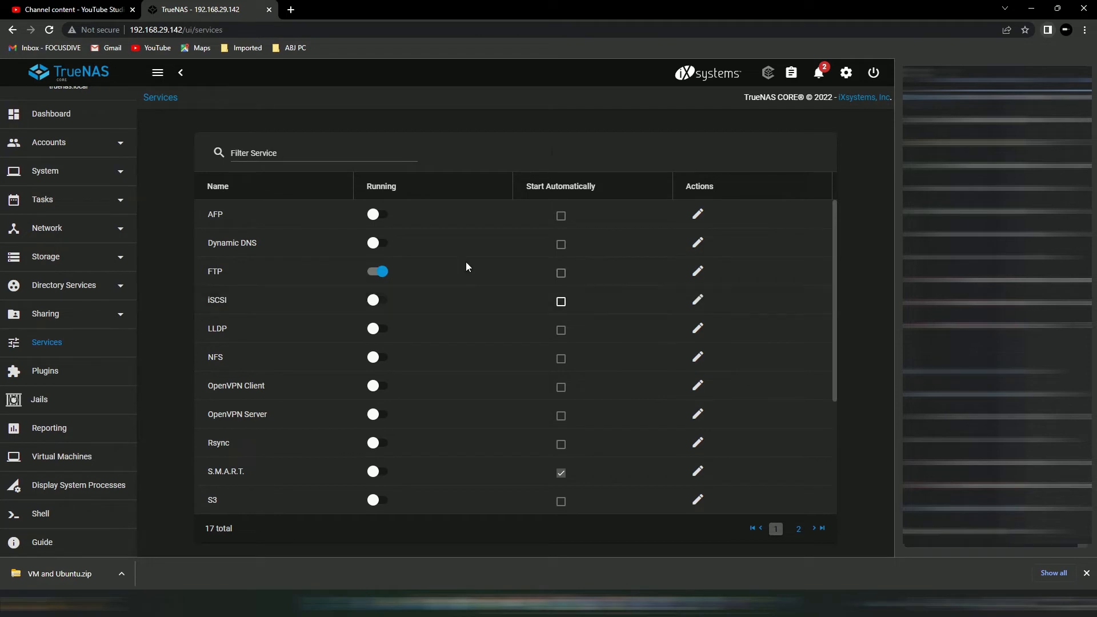
{"action": "left_click", "coordinate": [560, 273]}
{"action": "left_click", "coordinate": [699, 275]}
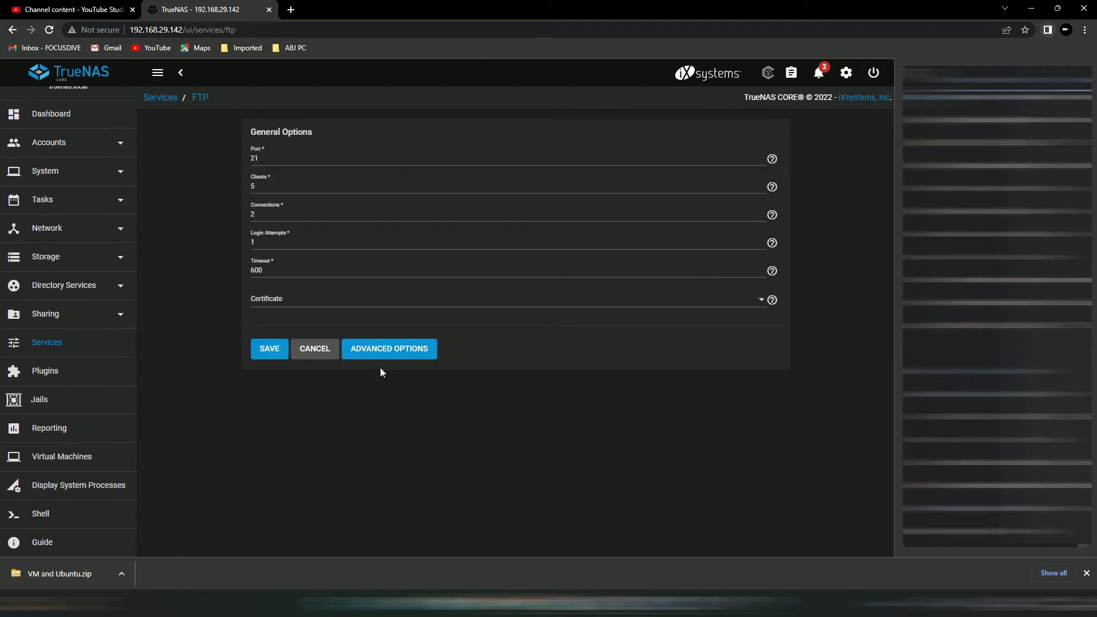
{"action": "left_click", "coordinate": [388, 350]}
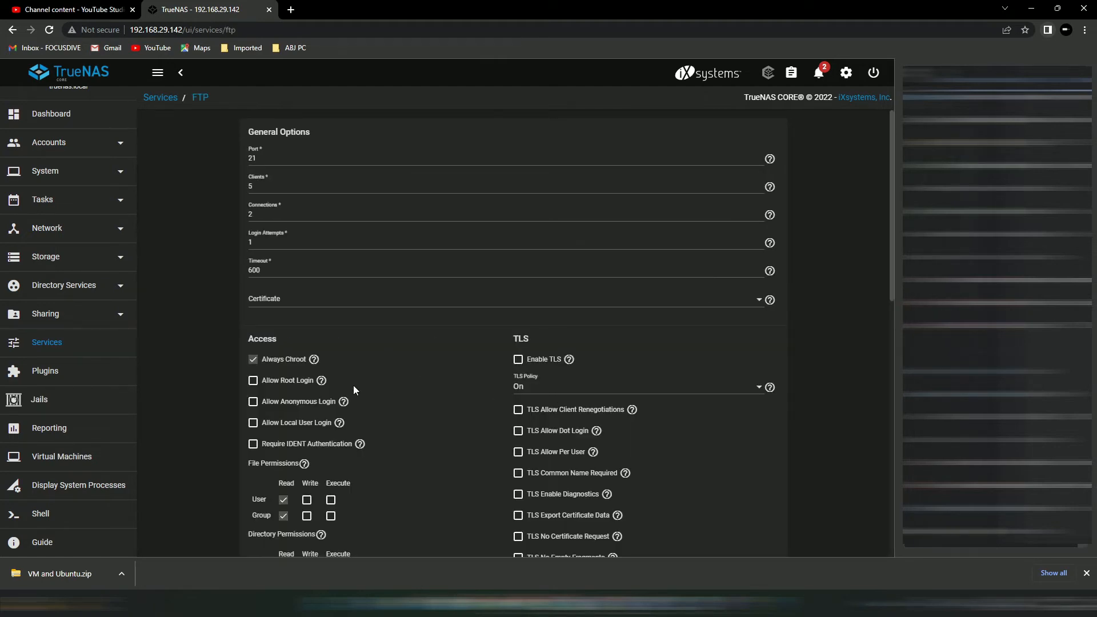
{"action": "scroll", "coordinate": [357, 377], "scroll_direction": "down", "scroll_amount": 2}
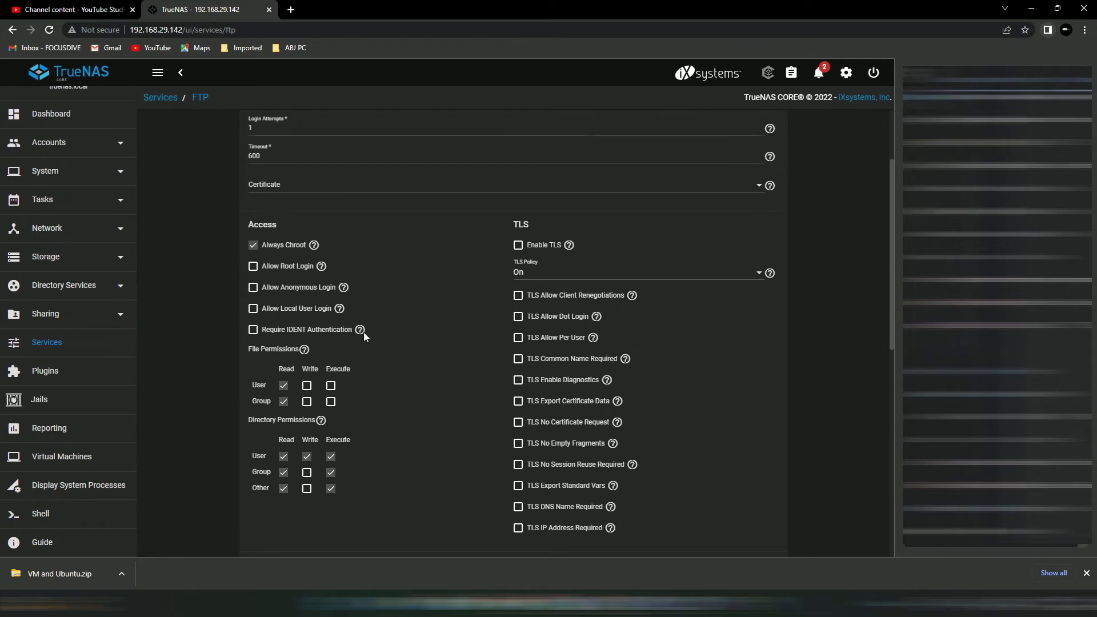
{"action": "left_click", "coordinate": [253, 310]}
- Tick User and Group write for files and Group write for directories, then save
{"action": "scroll", "coordinate": [400, 347], "scroll_direction": "down", "scroll_amount": 2}
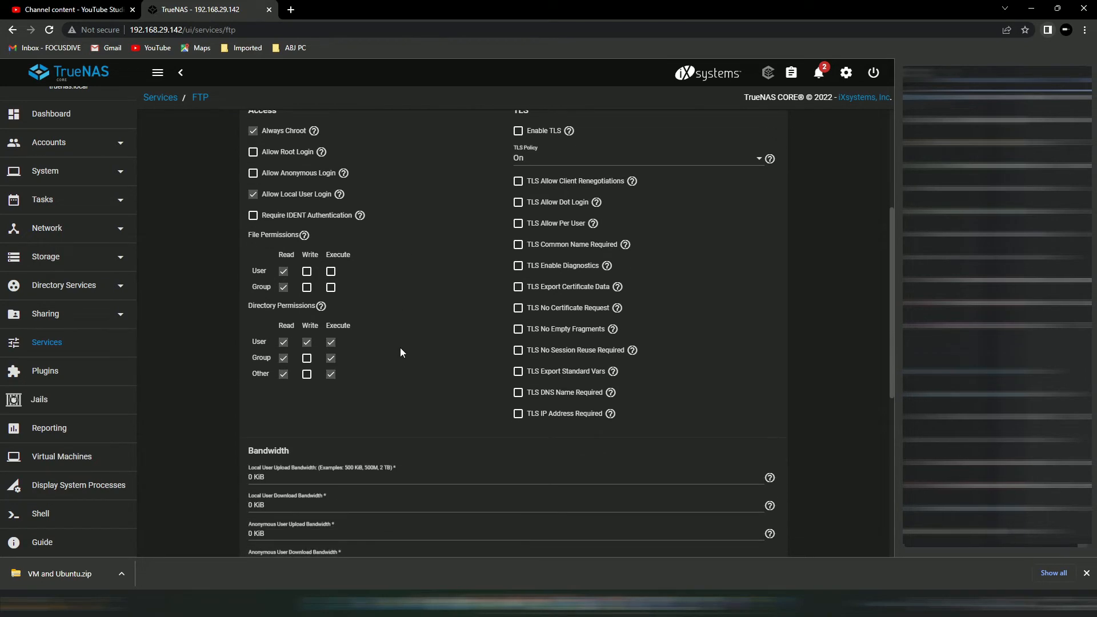
{"action": "left_click", "coordinate": [307, 272]}
{"action": "left_click", "coordinate": [307, 287]}
{"action": "left_click", "coordinate": [307, 359]}
{"action": "scroll", "coordinate": [372, 393], "scroll_direction": "down", "scroll_amount": 6}
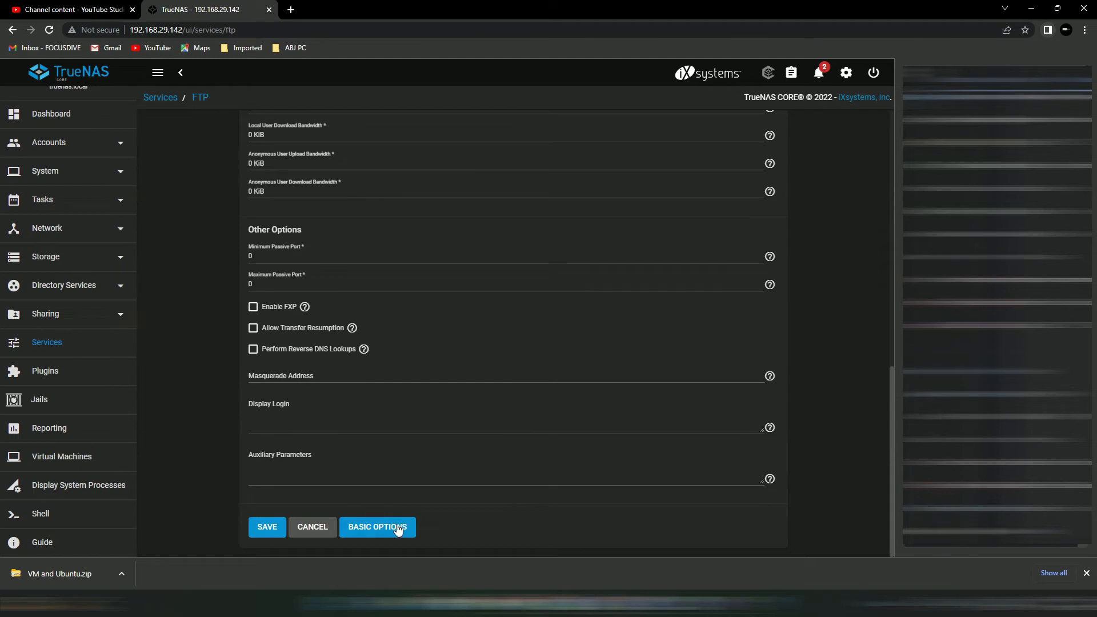
{"action": "left_click", "coordinate": [270, 527]}
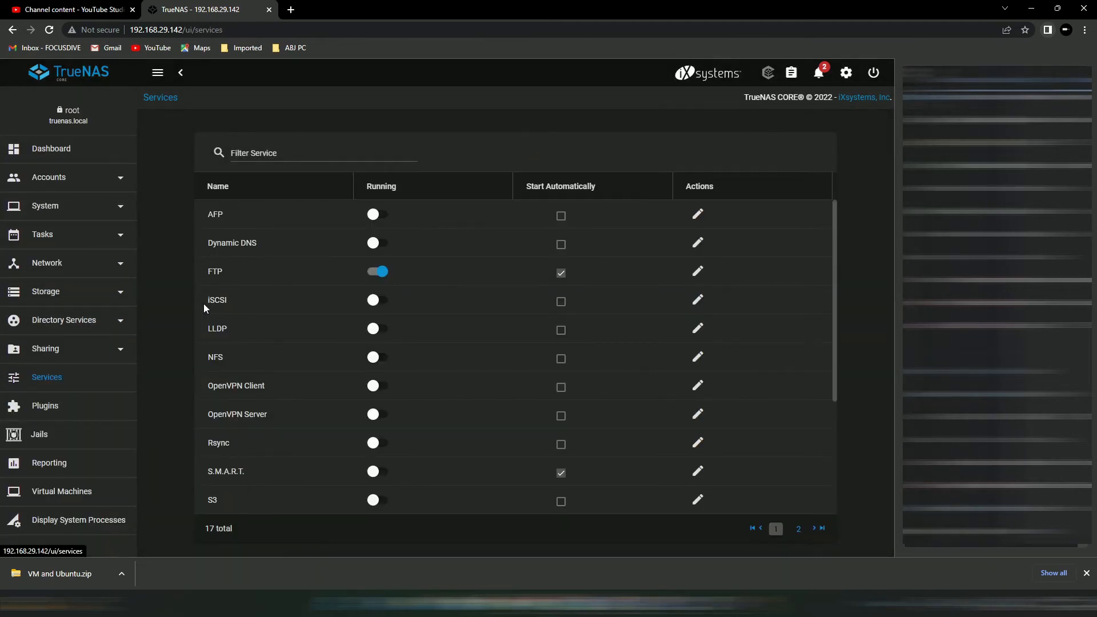
- Start a new user in Accounts > Users and enter its full name, username and password
{"action": "left_click", "coordinate": [77, 178]}
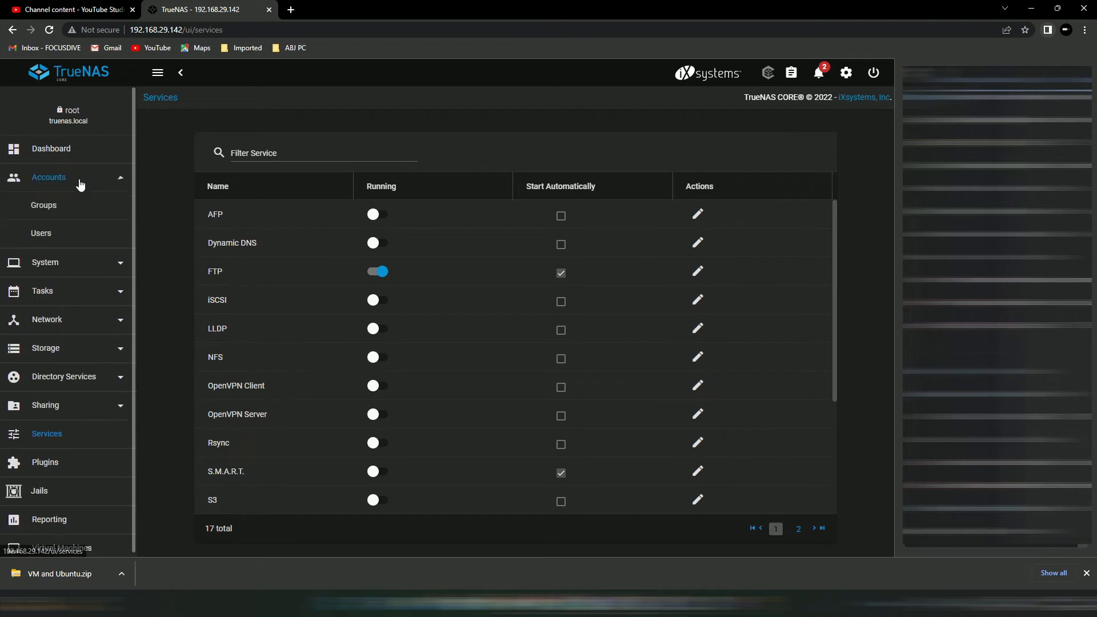
{"action": "left_click", "coordinate": [67, 241]}
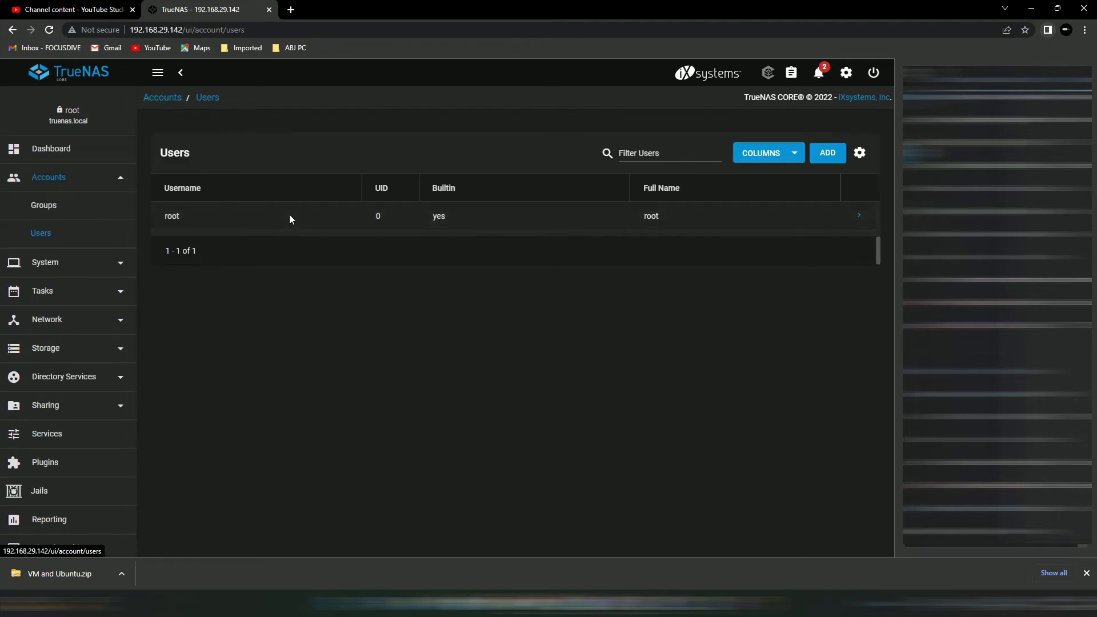
{"action": "left_click", "coordinate": [842, 162]}
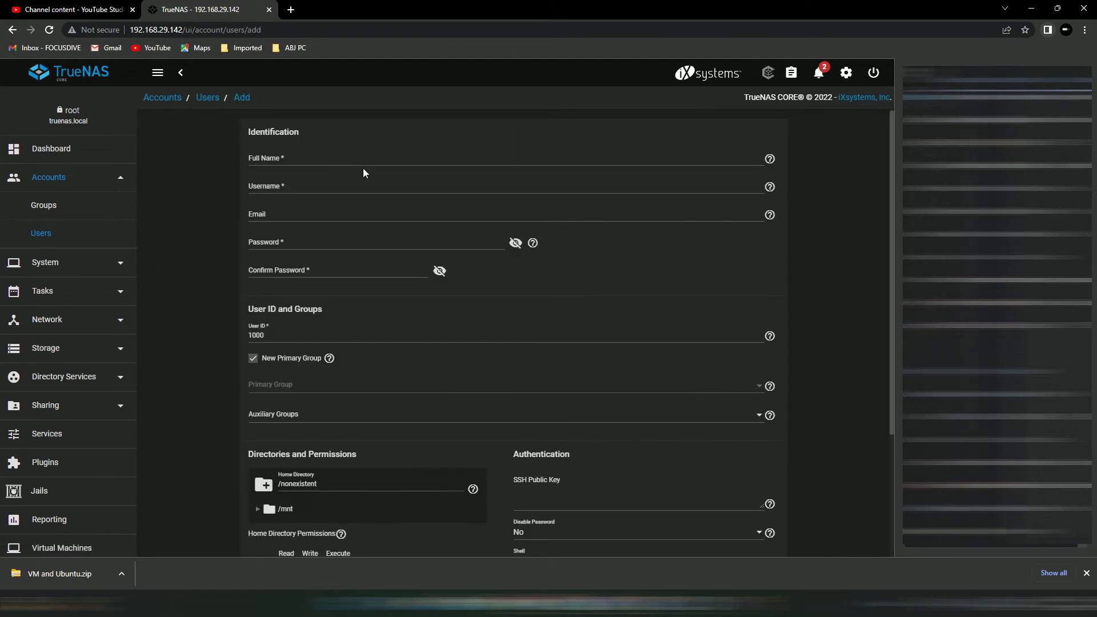
{"action": "left_click", "coordinate": [366, 159]}
{"action": "type", "text": "FOCUSDIVE"}
{"action": "key", "text": "Tab"}
{"action": "type", "text": "fdive"}
{"action": "left_click", "coordinate": [307, 241]}
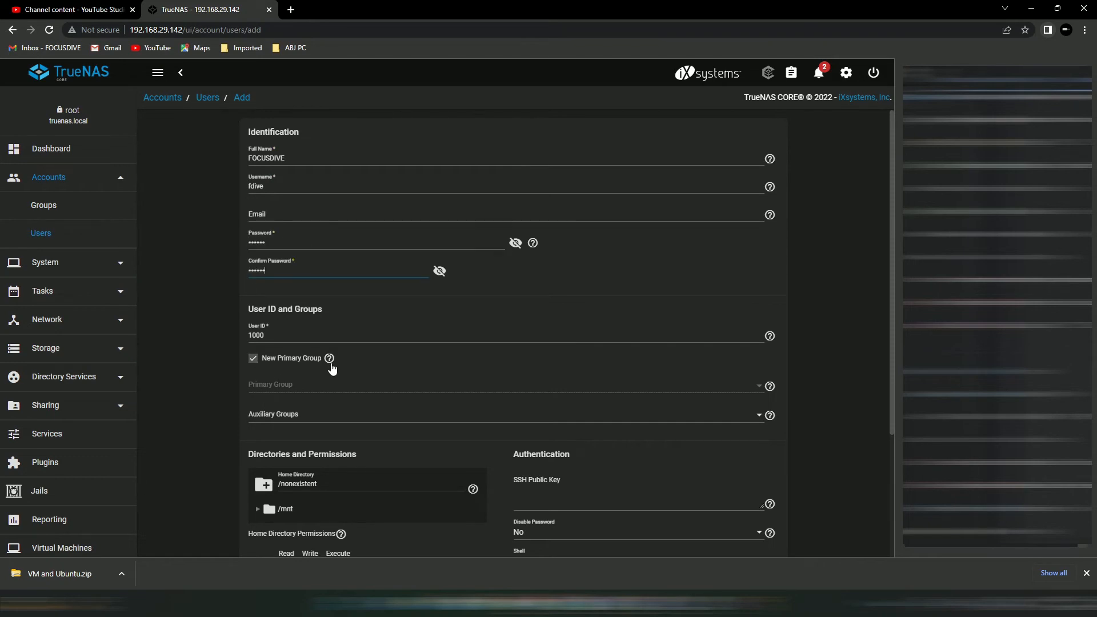
- Set the home directory to /mnt/ABJ STUDIO SHARE/FDFTP with Group and Other Write, then submit
{"action": "scroll", "coordinate": [334, 360], "scroll_direction": "down", "scroll_amount": 2}
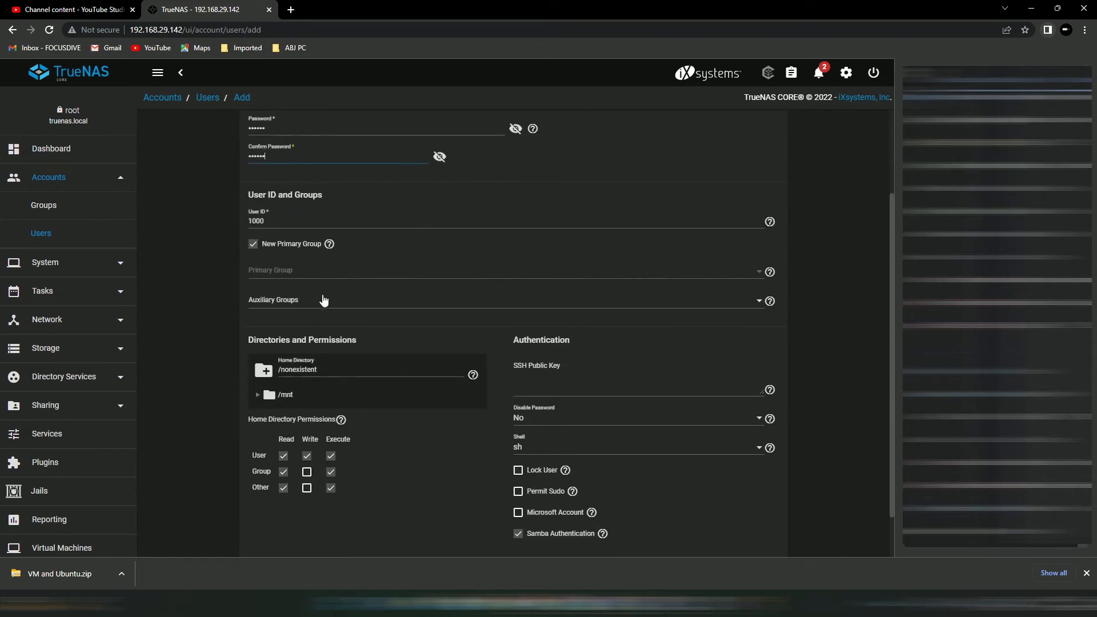
{"action": "scroll", "coordinate": [328, 297], "scroll_direction": "down", "scroll_amount": 1}
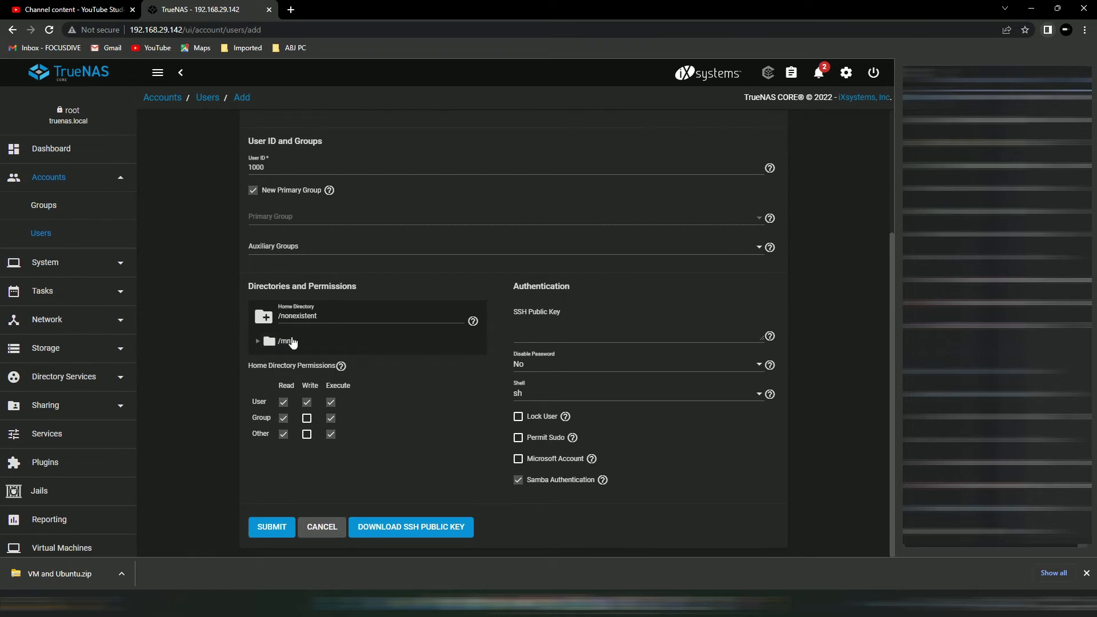
{"action": "left_click", "coordinate": [258, 341]}
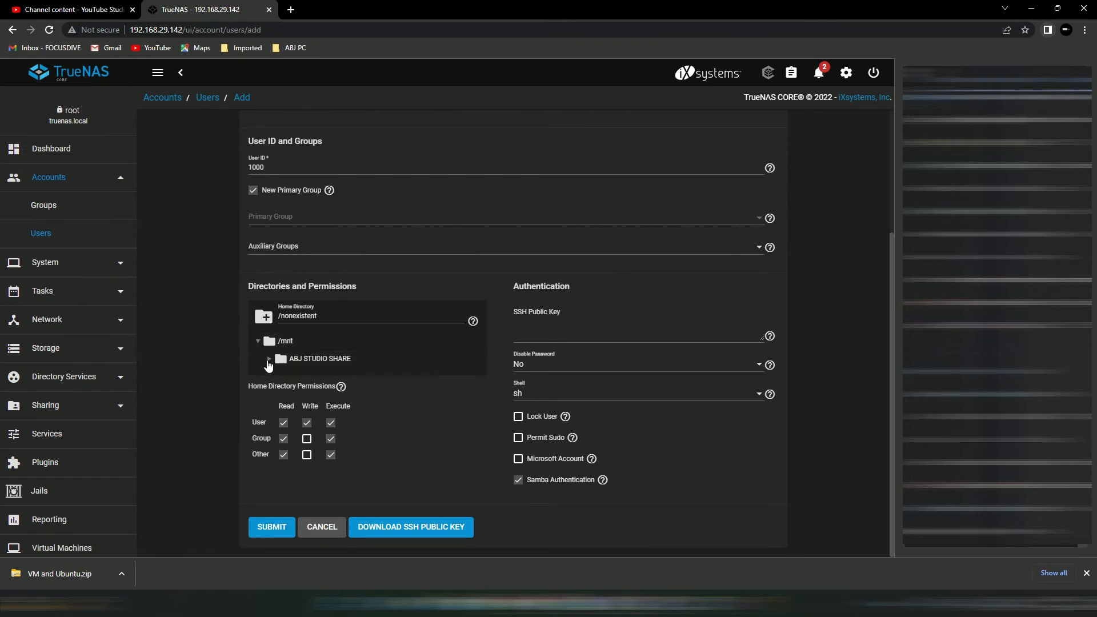
{"action": "left_click", "coordinate": [271, 361]}
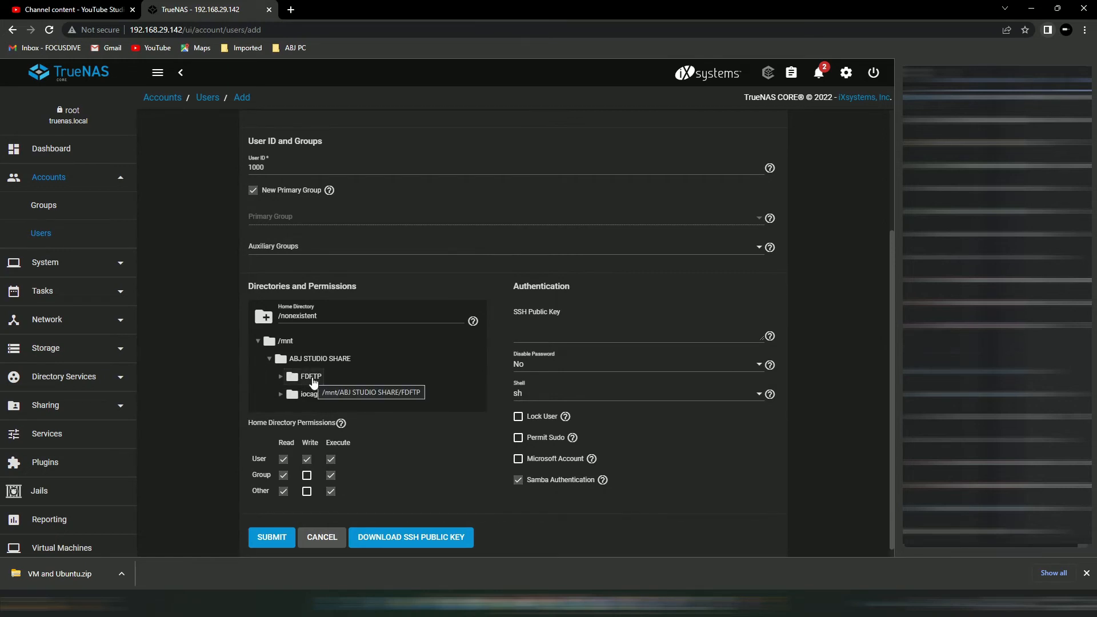
{"action": "left_click", "coordinate": [313, 381]}
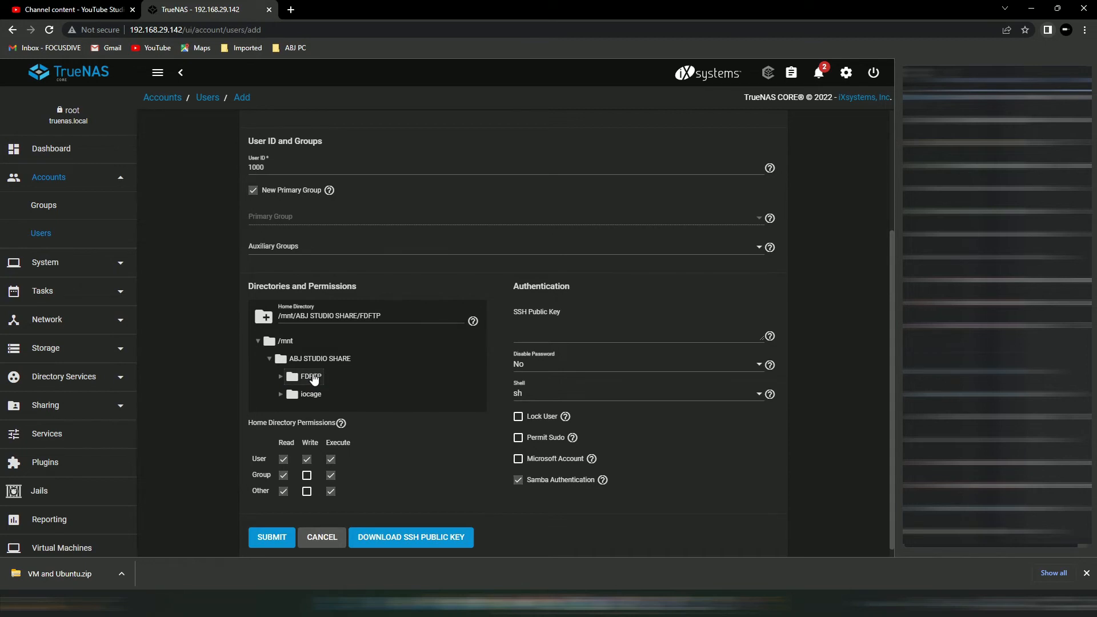
{"action": "scroll", "coordinate": [391, 383], "scroll_direction": "down", "scroll_amount": 1}
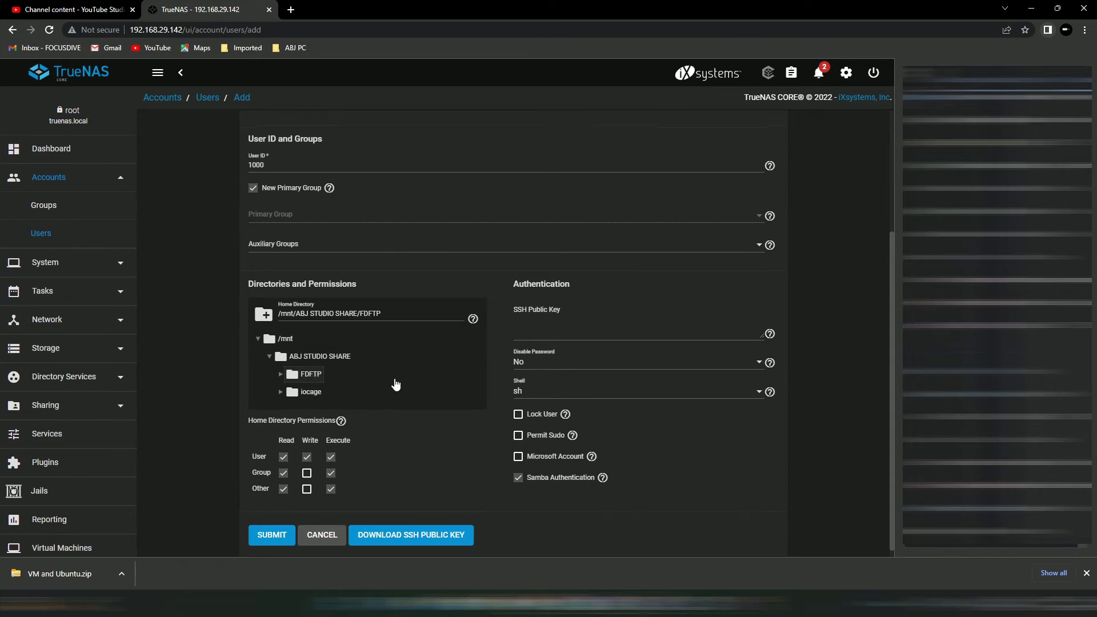
{"action": "left_click", "coordinate": [307, 466]}
{"action": "left_click", "coordinate": [306, 481]}
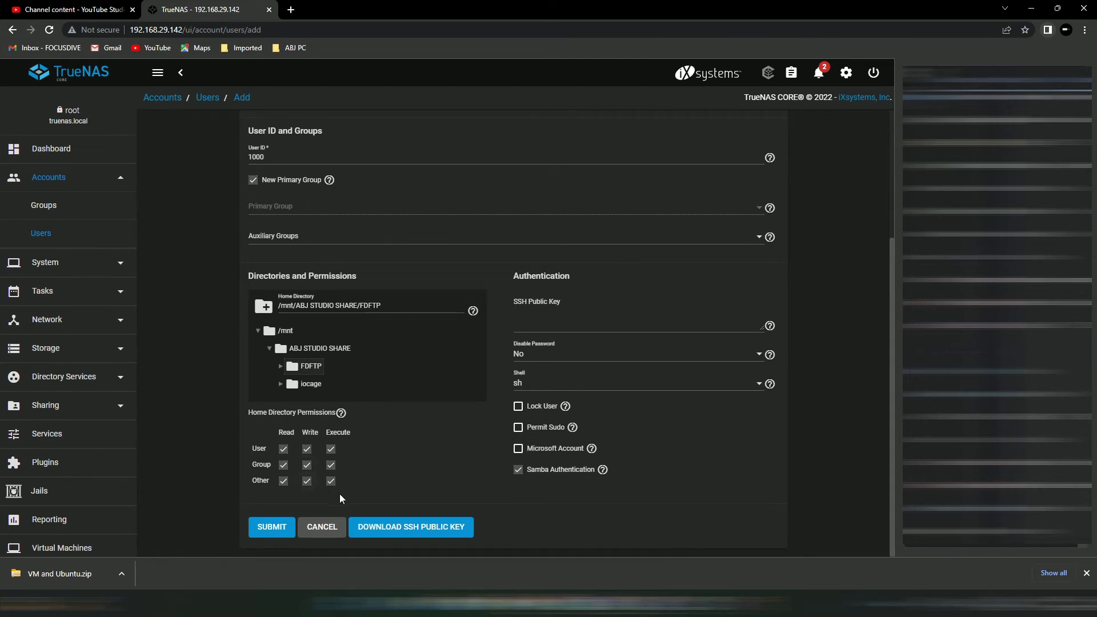
{"action": "left_click", "coordinate": [267, 530]}
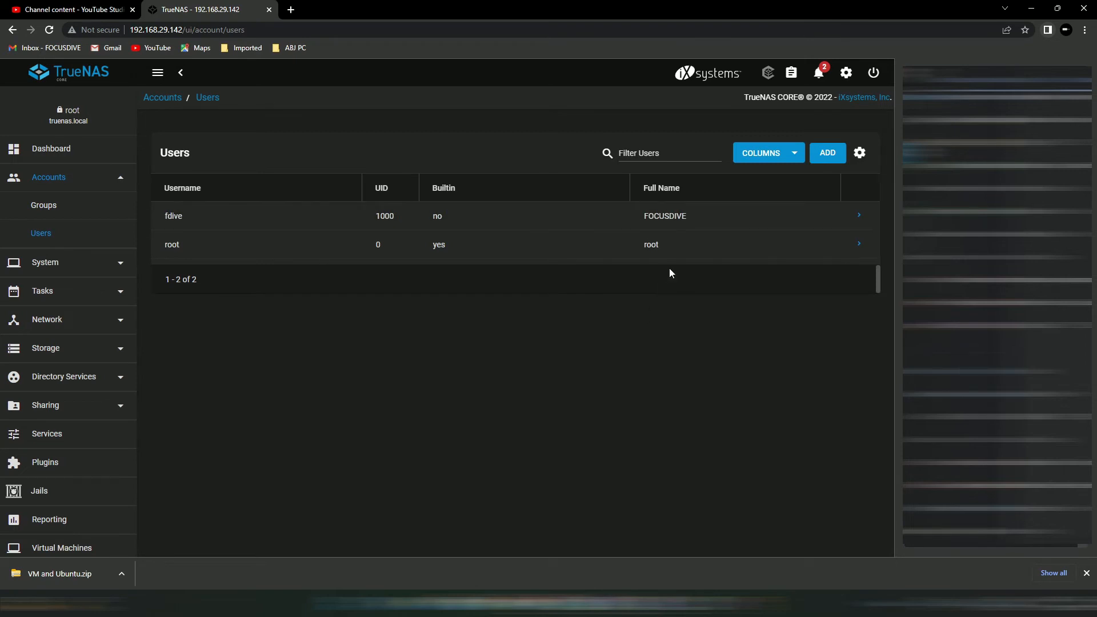
- Move the ftp user into the new user's group (GID 1000) members and save
{"action": "left_click", "coordinate": [61, 215]}
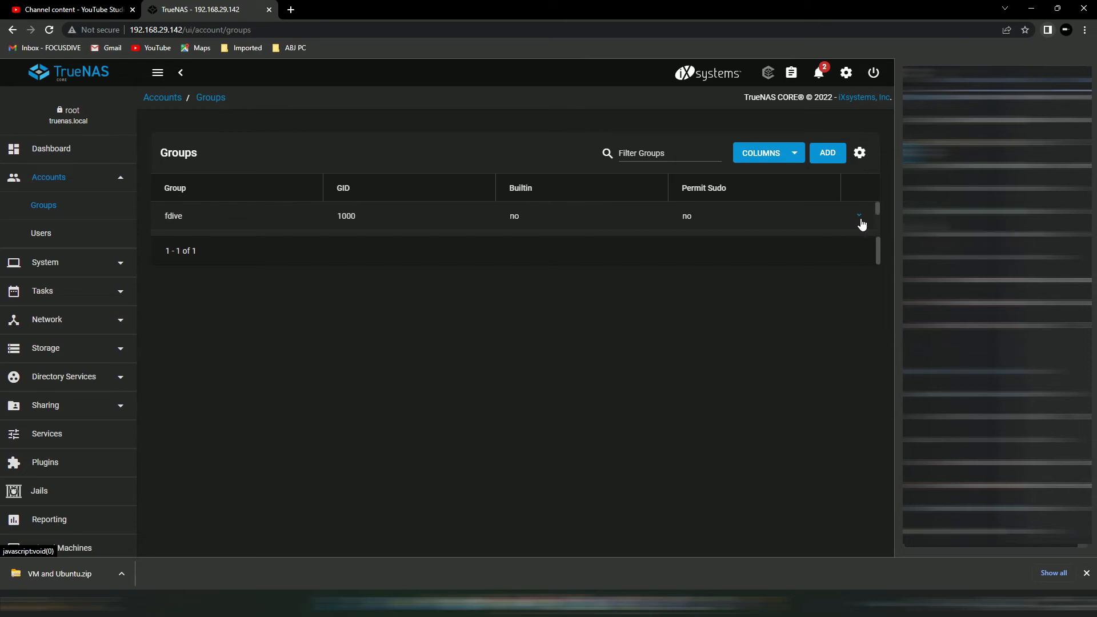
{"action": "left_click", "coordinate": [860, 220]}
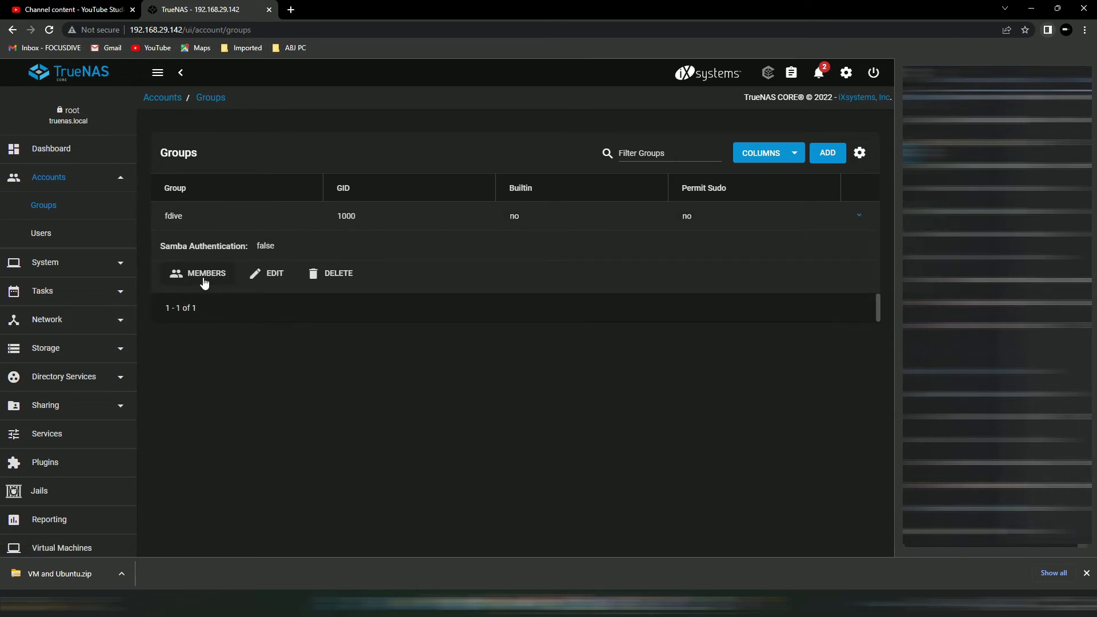
{"action": "left_click", "coordinate": [205, 274]}
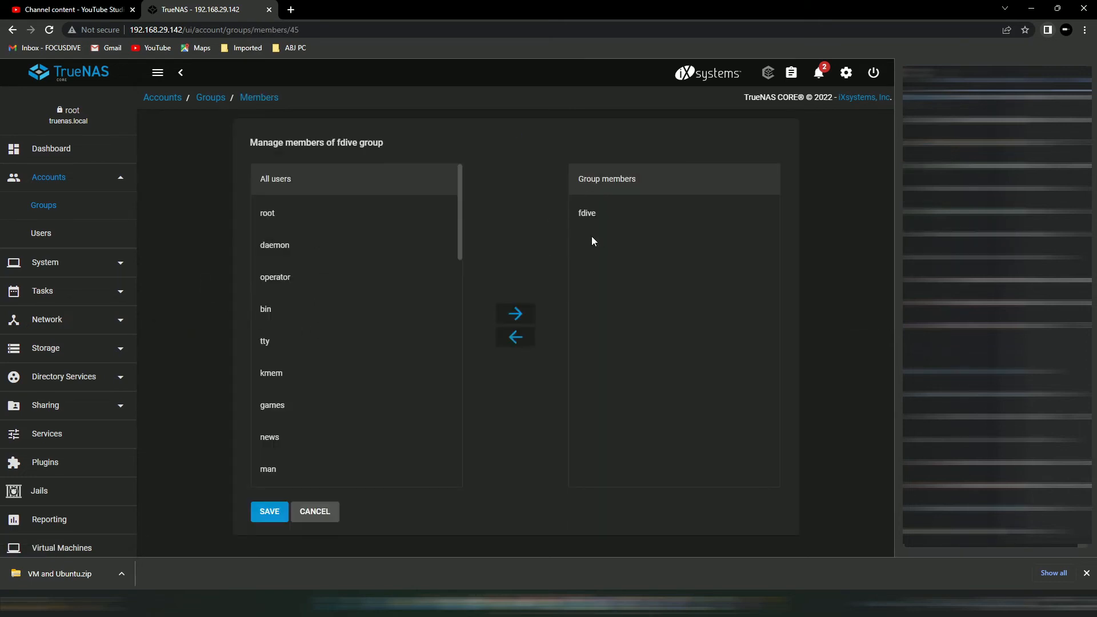
{"action": "scroll", "coordinate": [394, 280], "scroll_direction": "down", "scroll_amount": 6}
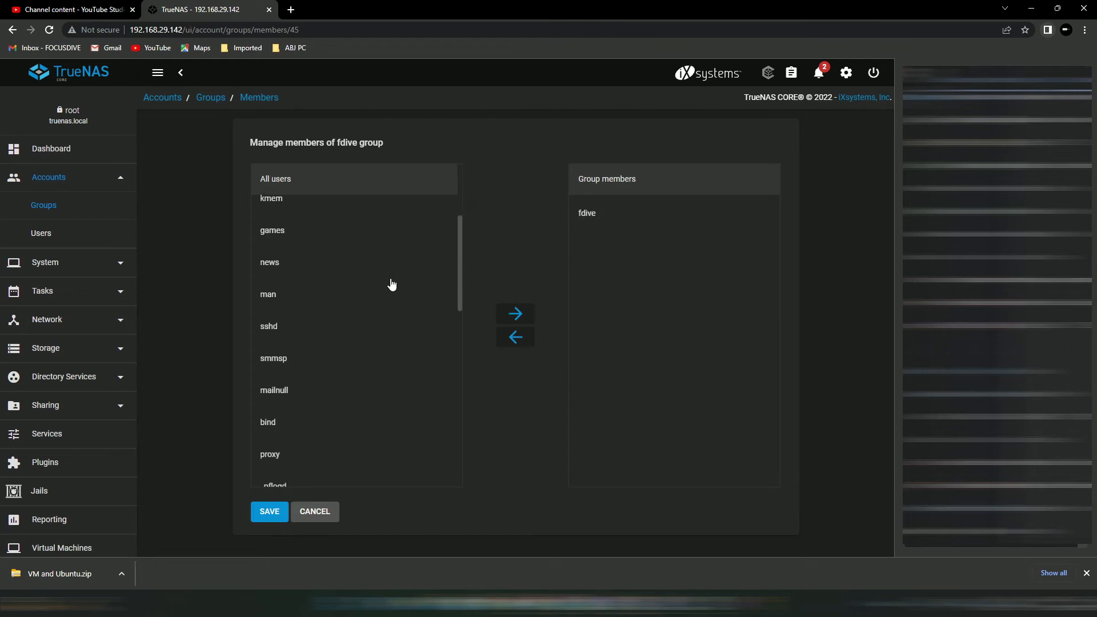
{"action": "scroll", "coordinate": [392, 285], "scroll_direction": "down", "scroll_amount": 3}
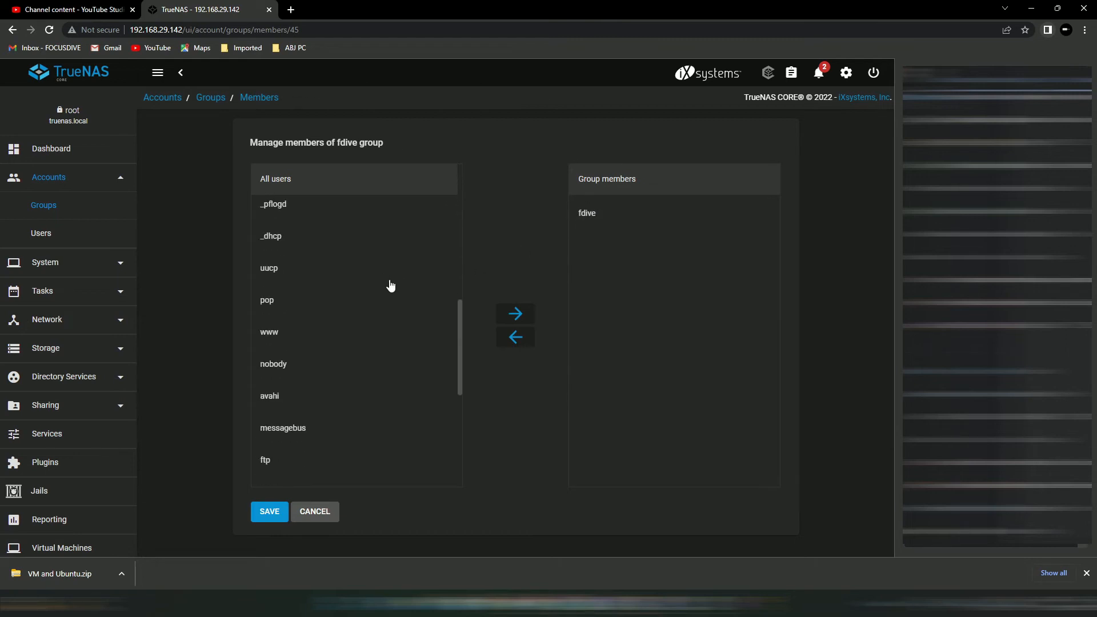
{"action": "left_click", "coordinate": [268, 409]}
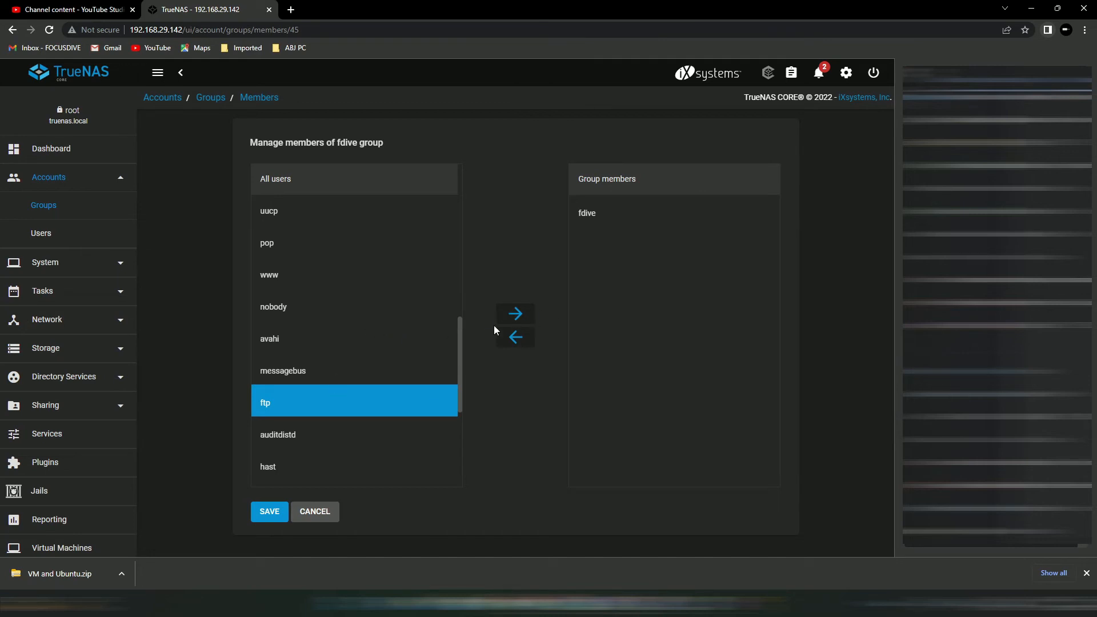
{"action": "left_click", "coordinate": [520, 313]}
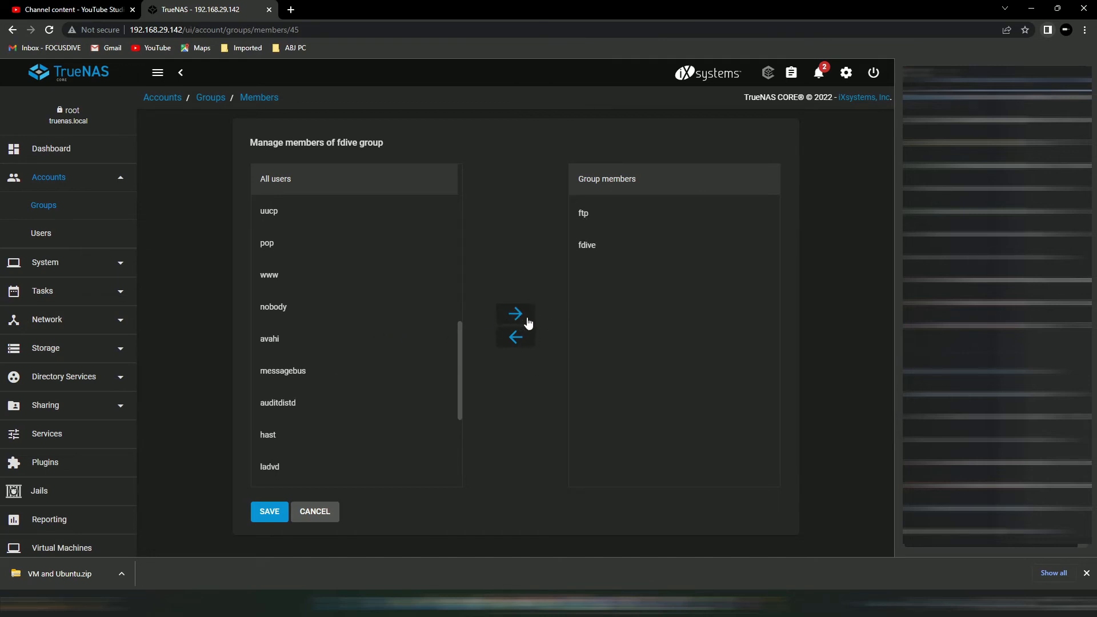
{"action": "left_click", "coordinate": [266, 513]}
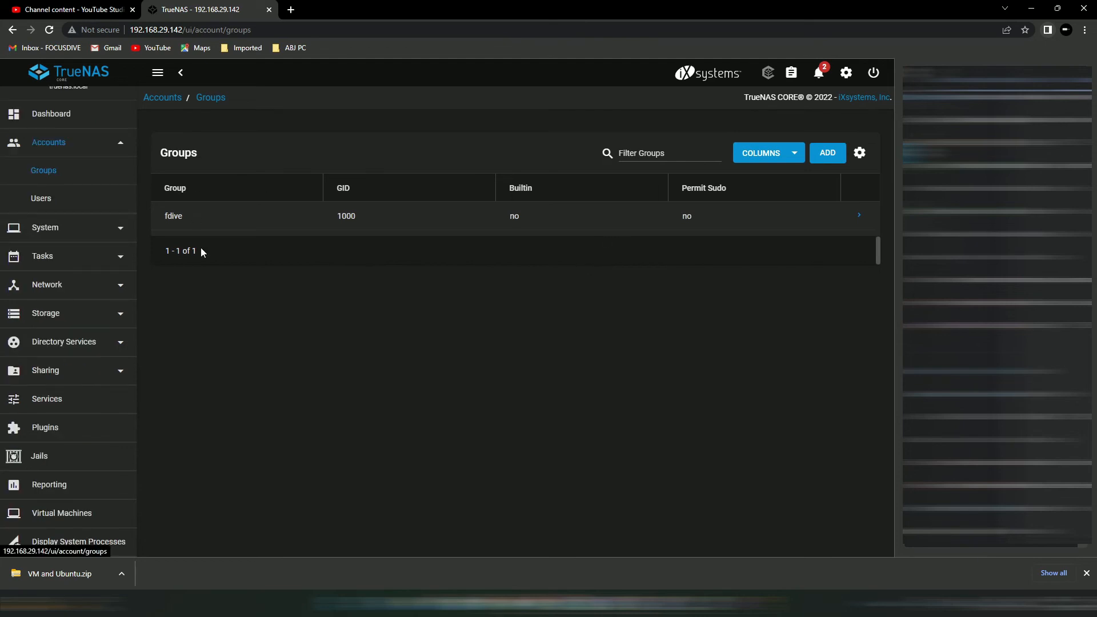
{"action": "left_click", "coordinate": [70, 325]}
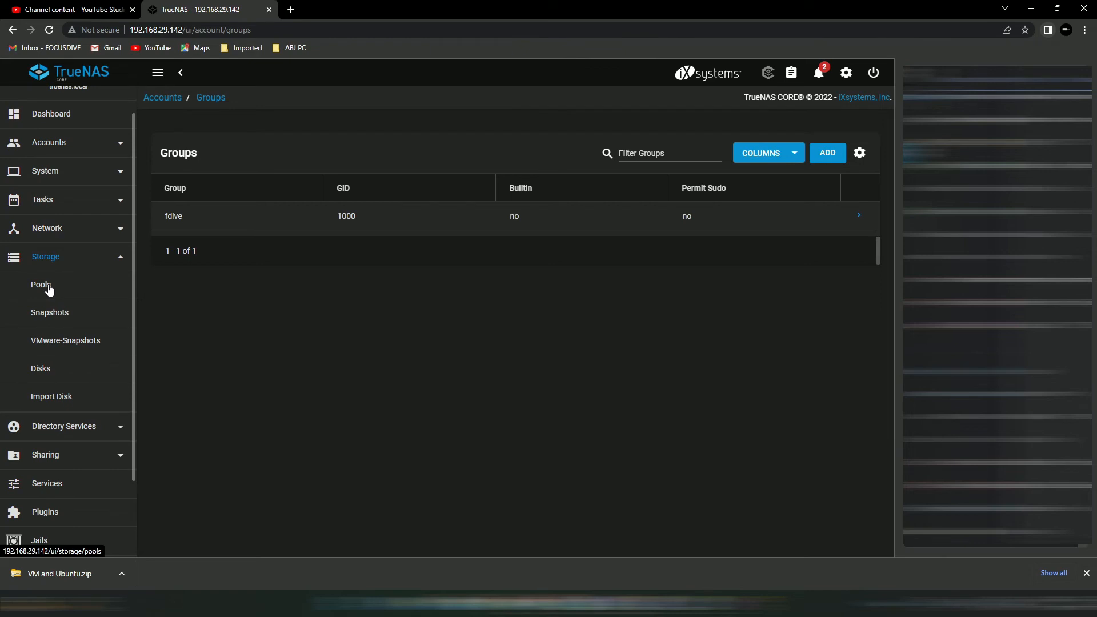
- Open Edit Permissions for the FDFTP dataset and make the new user its owner
{"action": "left_click", "coordinate": [60, 295]}
{"action": "left_click", "coordinate": [417, 257]}
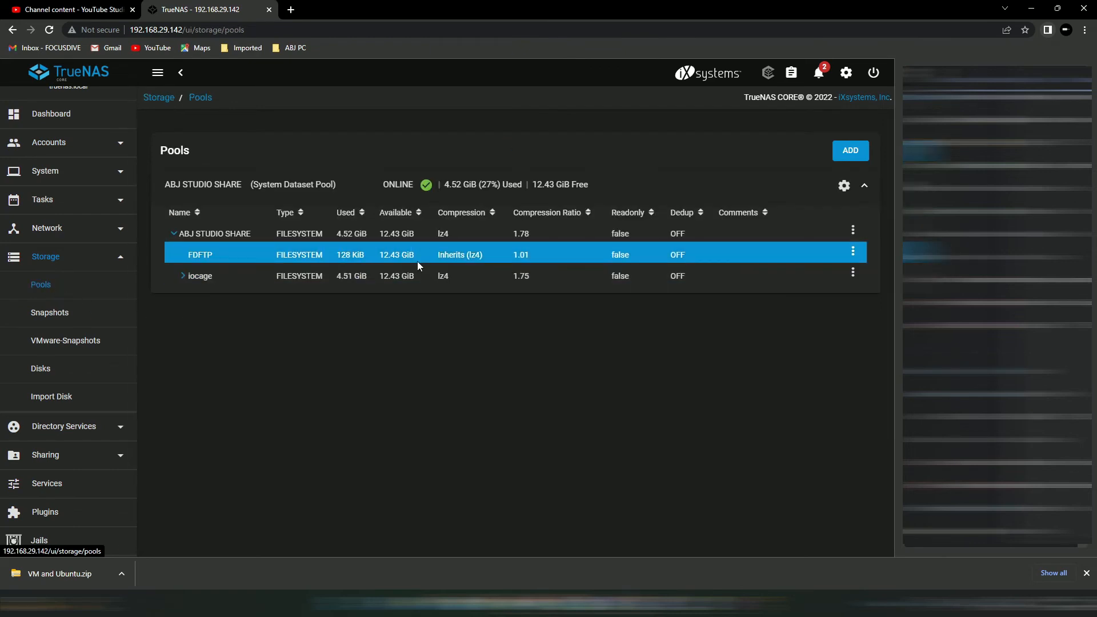
{"action": "left_click", "coordinate": [853, 253]}
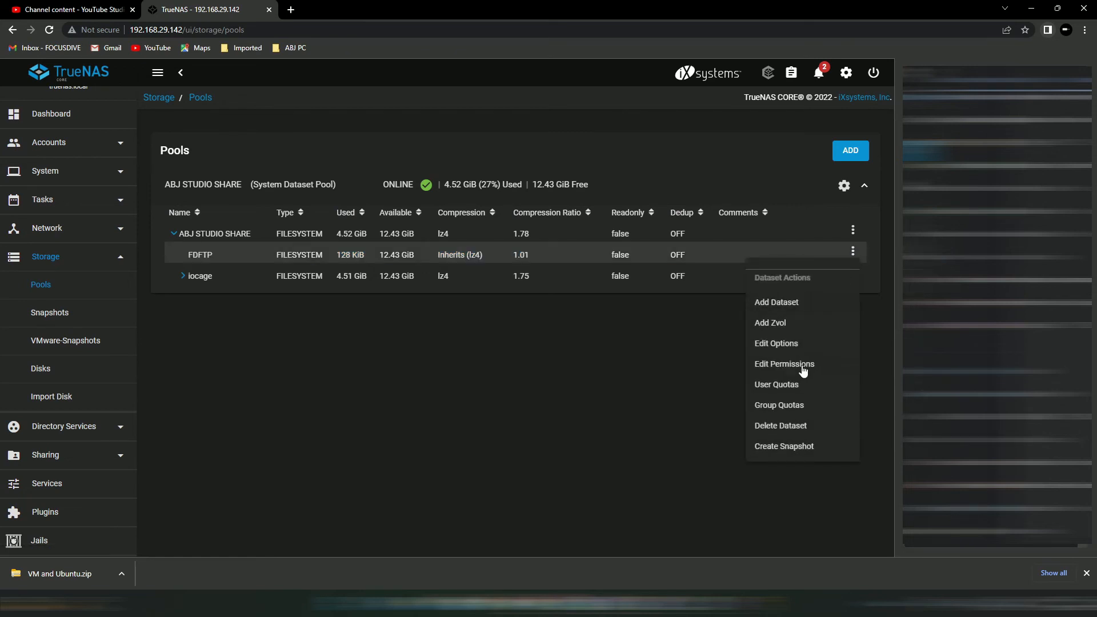
{"action": "left_click", "coordinate": [803, 368]}
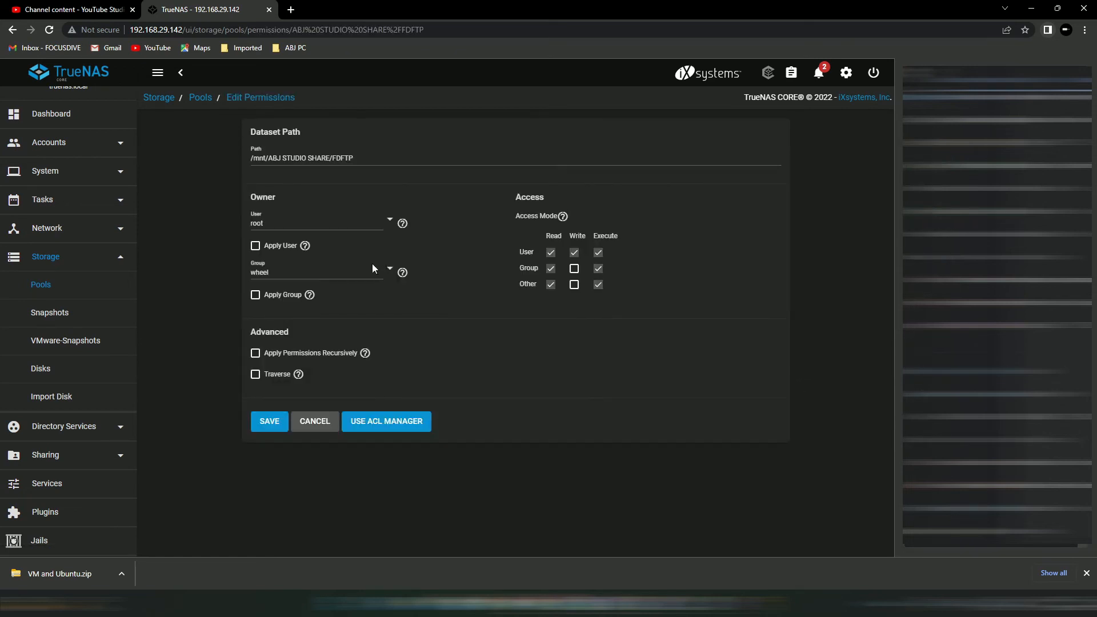
{"action": "left_click", "coordinate": [390, 219]}
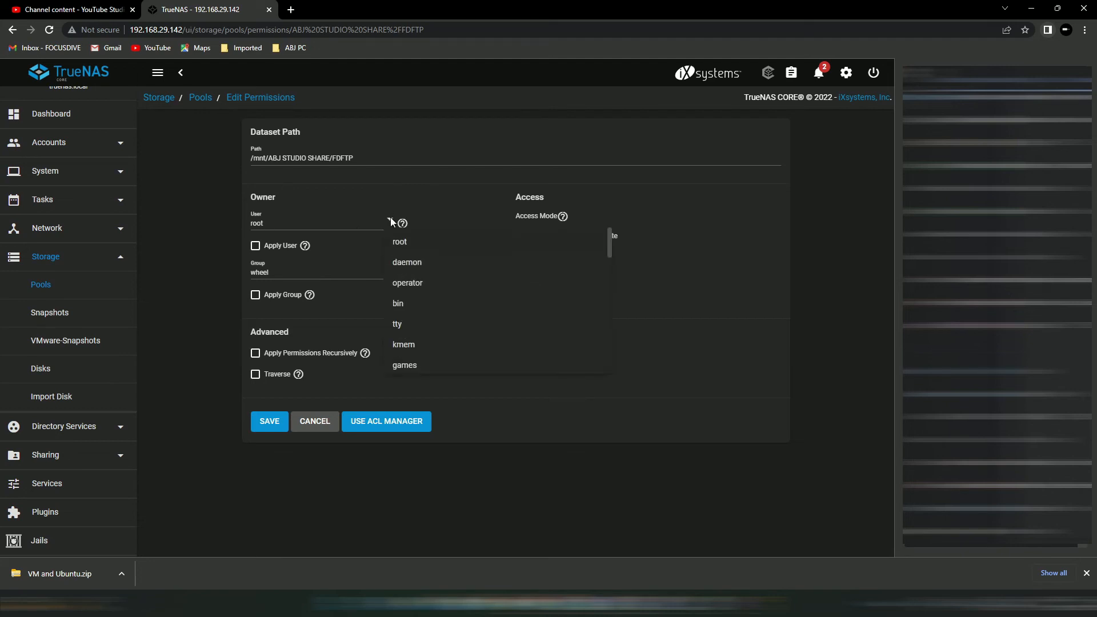
{"action": "scroll", "coordinate": [428, 312], "scroll_direction": "down", "scroll_amount": 2}
{"action": "scroll", "coordinate": [431, 322], "scroll_direction": "down", "scroll_amount": 5}
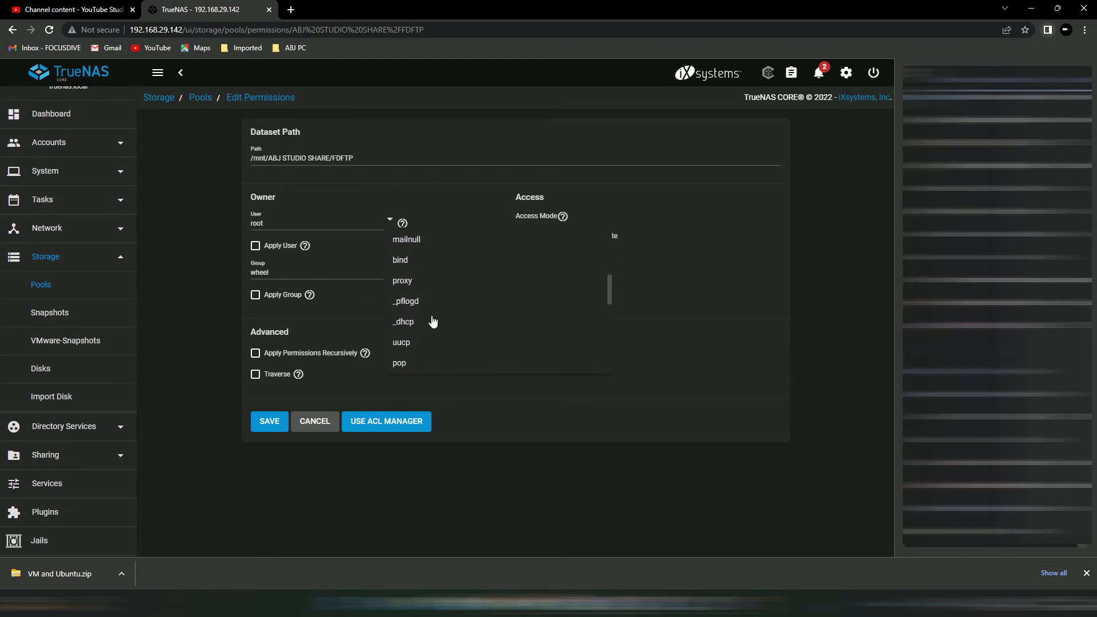
{"action": "left_click", "coordinate": [432, 321]}
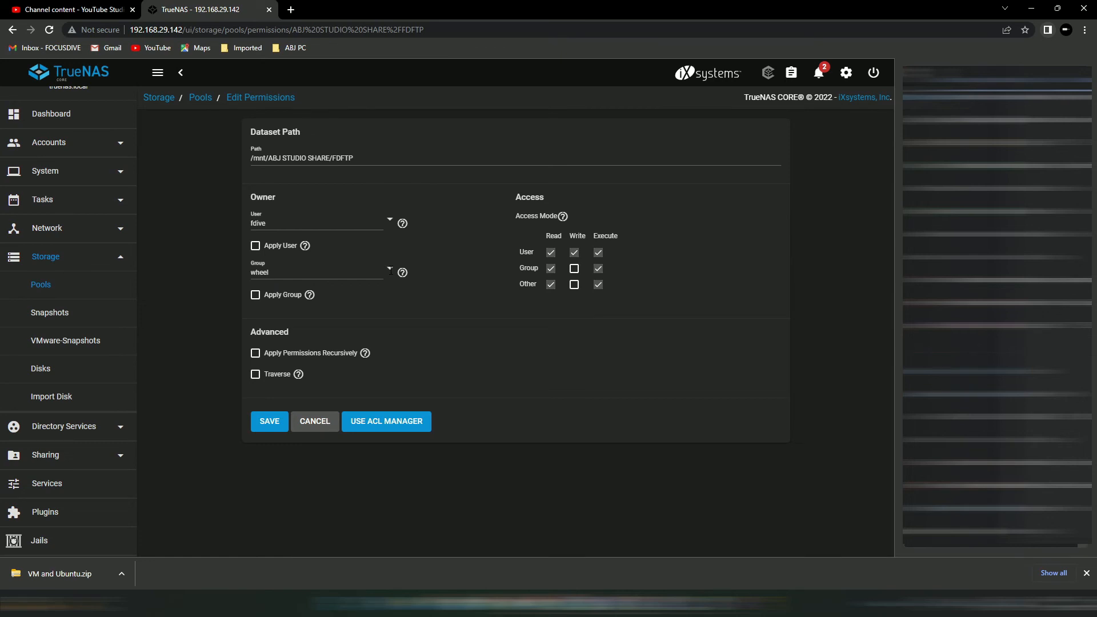
- Set the dataset group to ftp, allow Group and Other Write, and save
{"action": "left_click", "coordinate": [390, 270]}
{"action": "scroll", "coordinate": [428, 363], "scroll_direction": "down", "scroll_amount": 3}
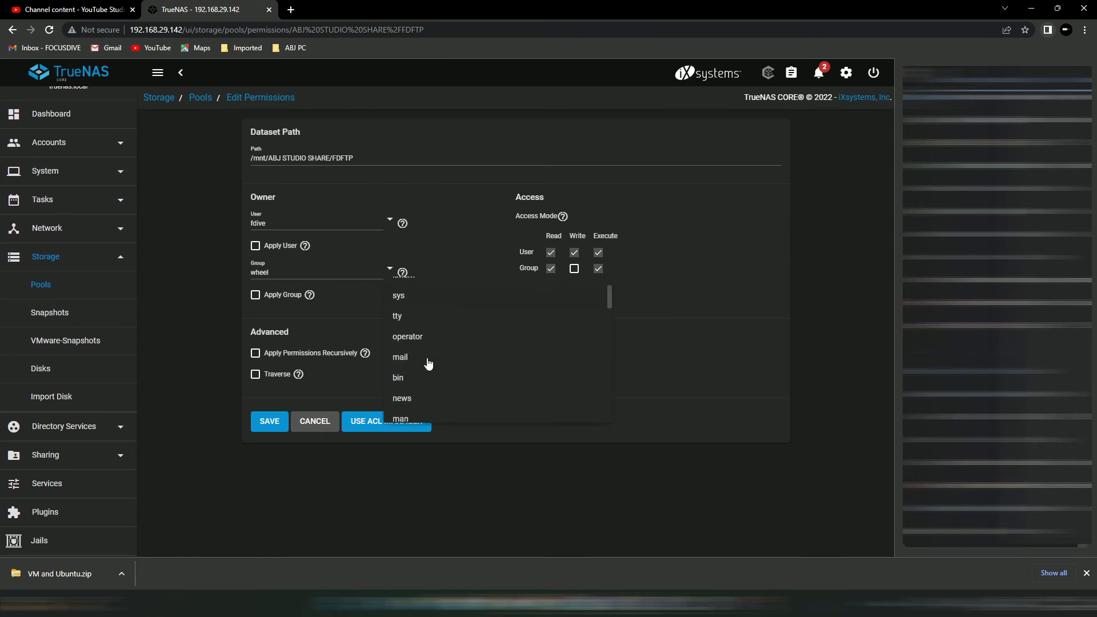
{"action": "left_click", "coordinate": [427, 367]}
{"action": "left_click", "coordinate": [575, 270]}
{"action": "left_click", "coordinate": [574, 285]}
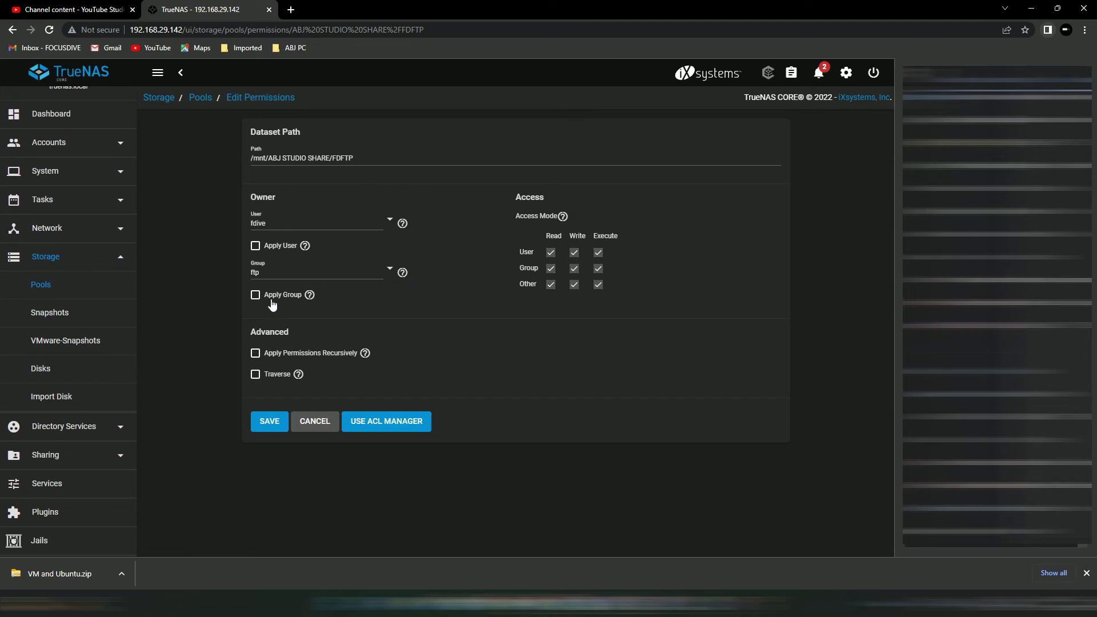
{"action": "left_click", "coordinate": [269, 422]}
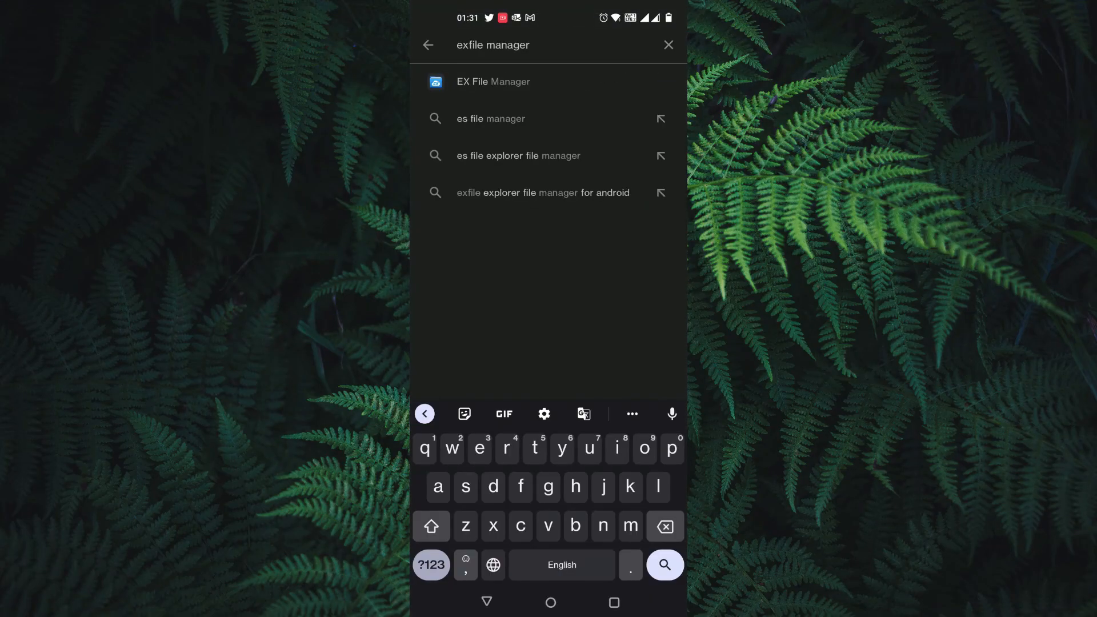
- Install and launch EX File Manager, allow it access to all files, and show its FTP page
{"action": "left_click", "coordinate": [465, 78]}
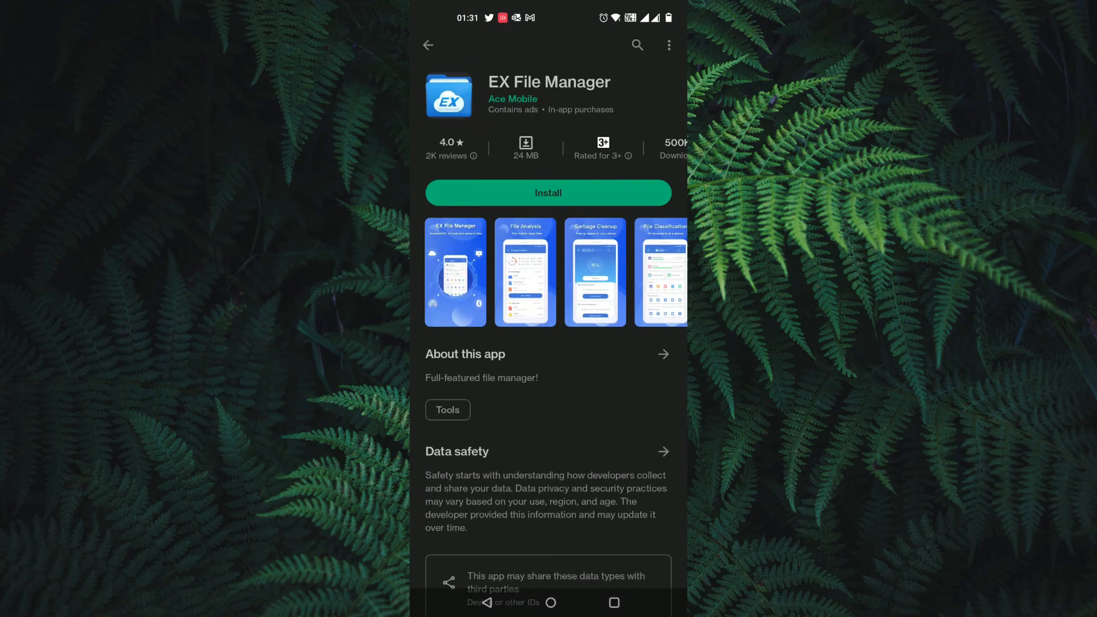
{"action": "left_click", "coordinate": [548, 193]}
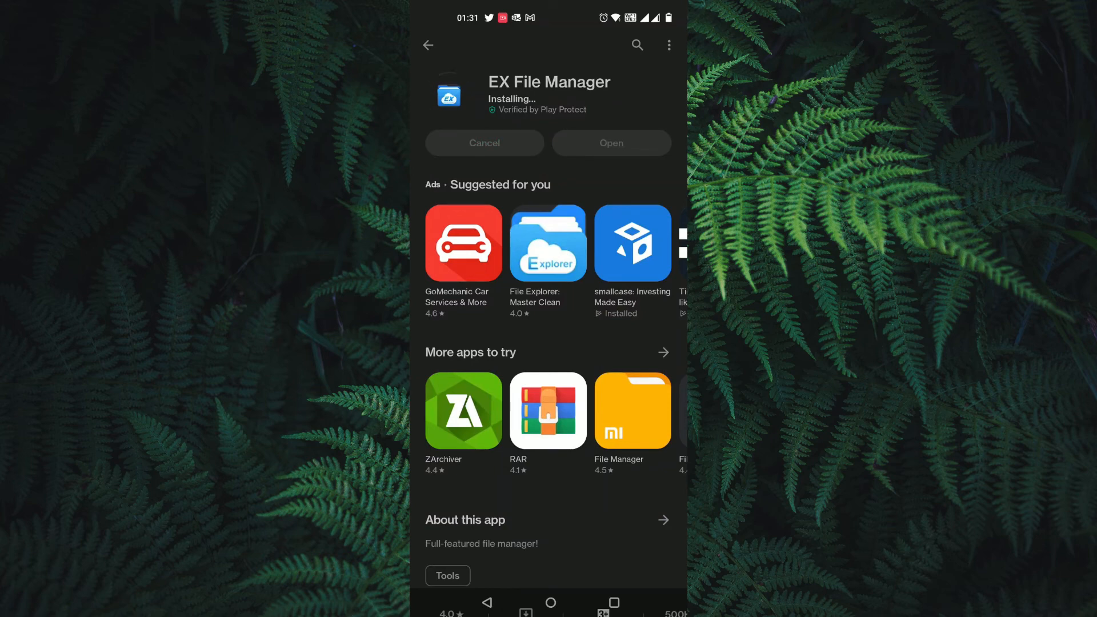
{"action": "left_click", "coordinate": [621, 150]}
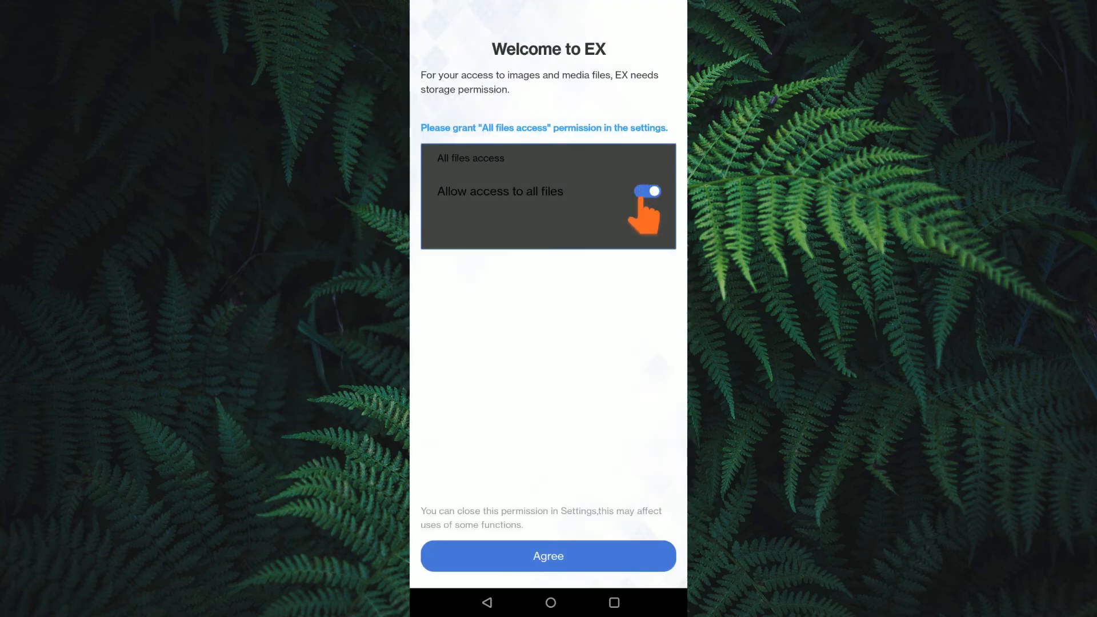
{"action": "left_click", "coordinate": [548, 556]}
{"action": "left_click", "coordinate": [660, 152]}
{"action": "left_click", "coordinate": [431, 50]}
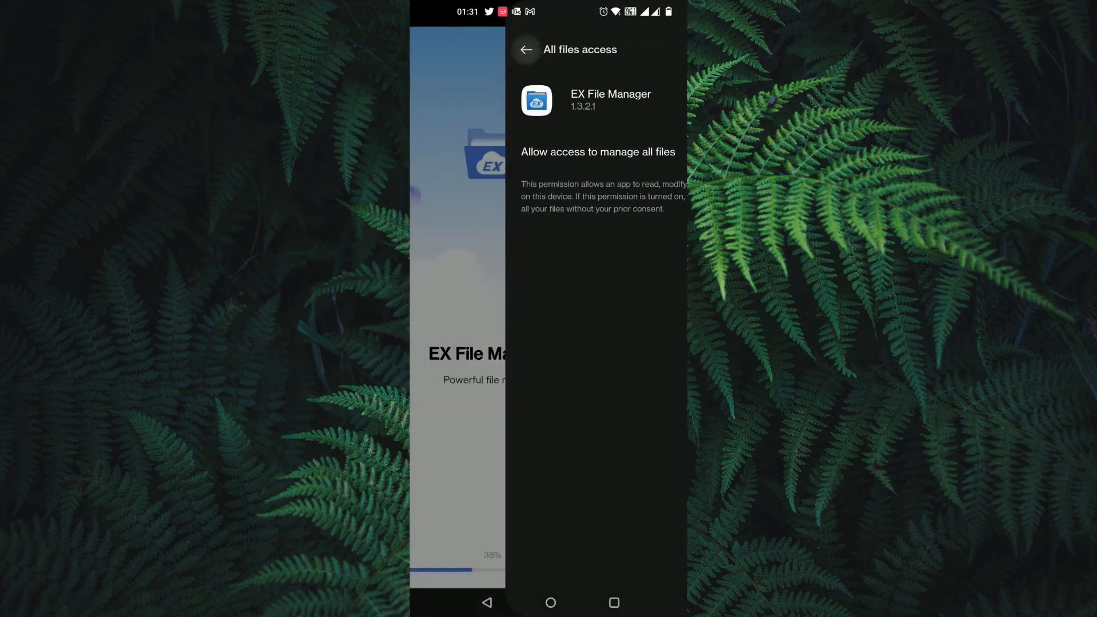
{"action": "left_click", "coordinate": [515, 325]}
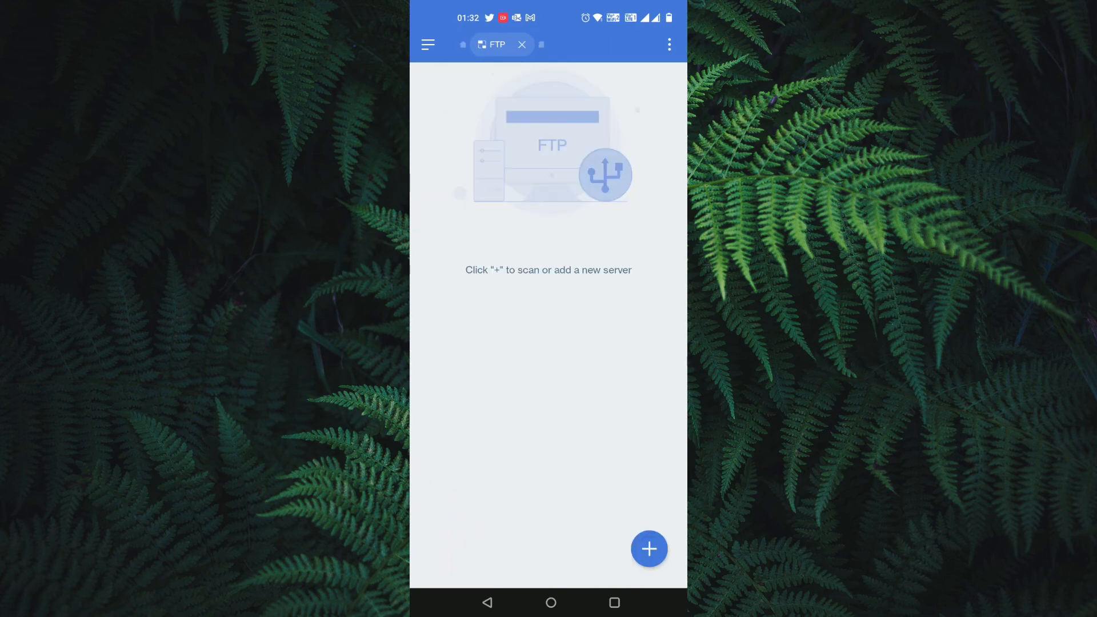
- Add a new FTP server 192.168.29.142 with the NAS user's login credentials
{"action": "left_click", "coordinate": [649, 549]}
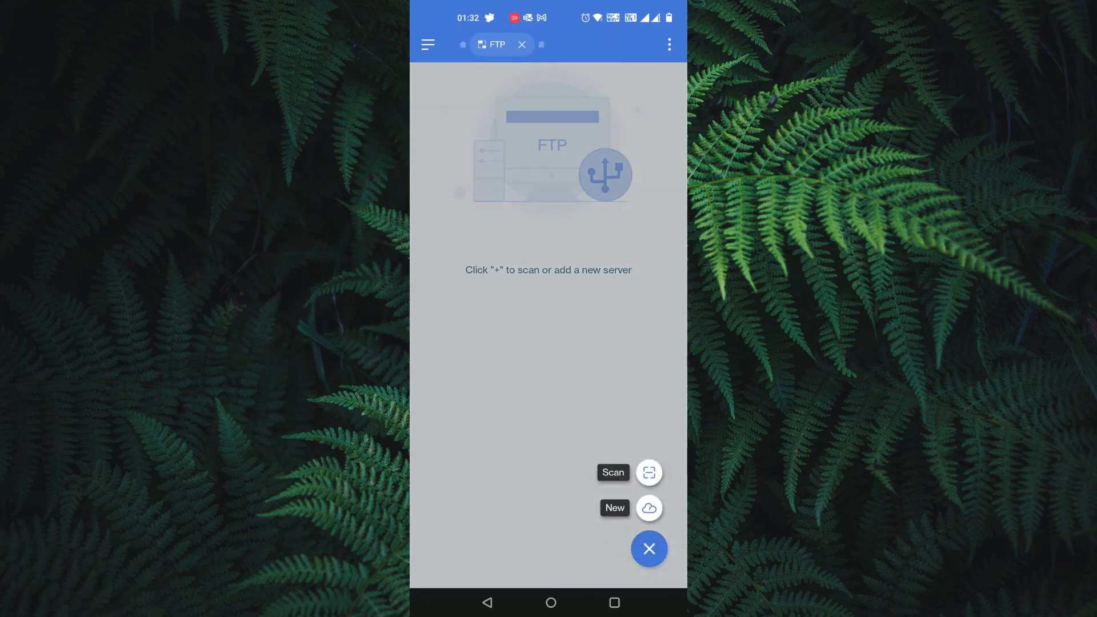
{"action": "left_click", "coordinate": [649, 507]}
{"action": "type", "text": "192.1"}
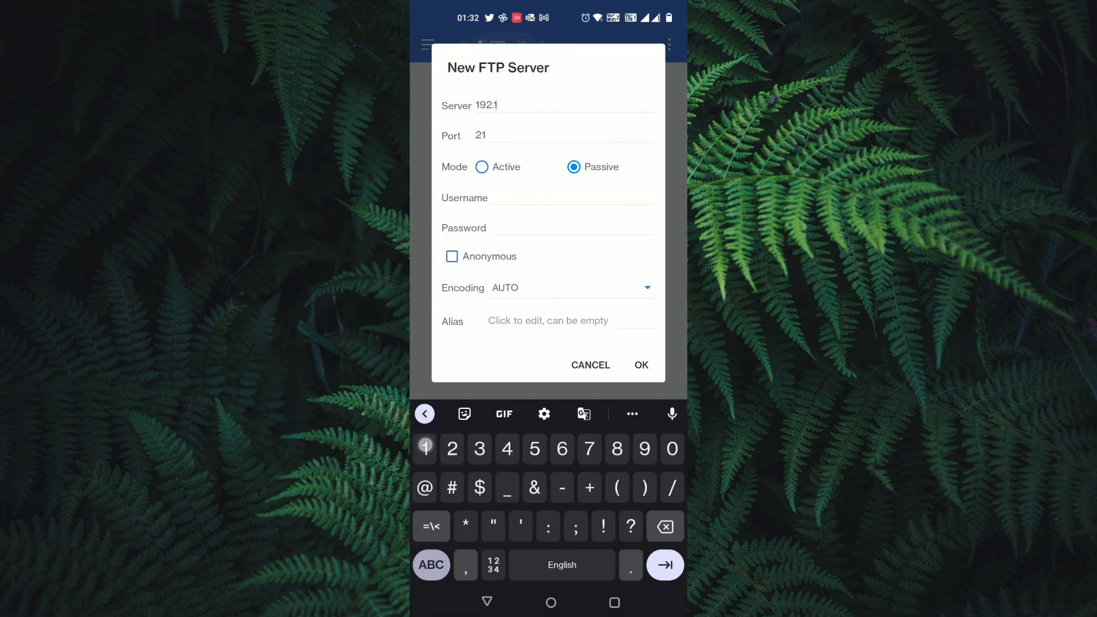
{"action": "type", "text": "68.29.142"}
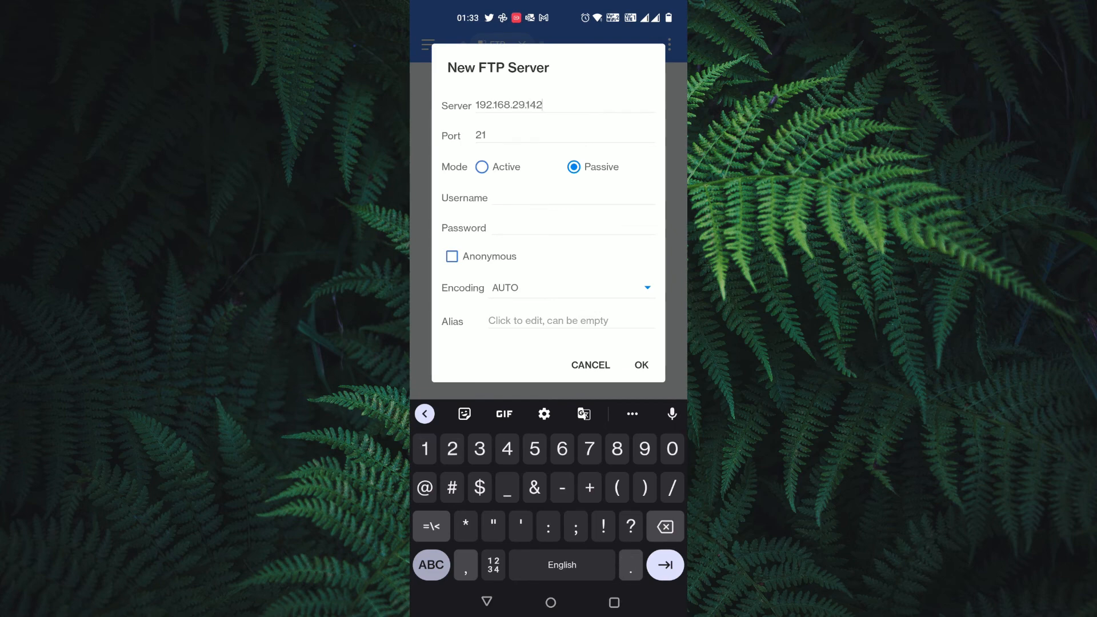
{"action": "left_click", "coordinate": [497, 135]}
{"action": "left_click", "coordinate": [548, 197]}
{"action": "type", "text": "fdive"}
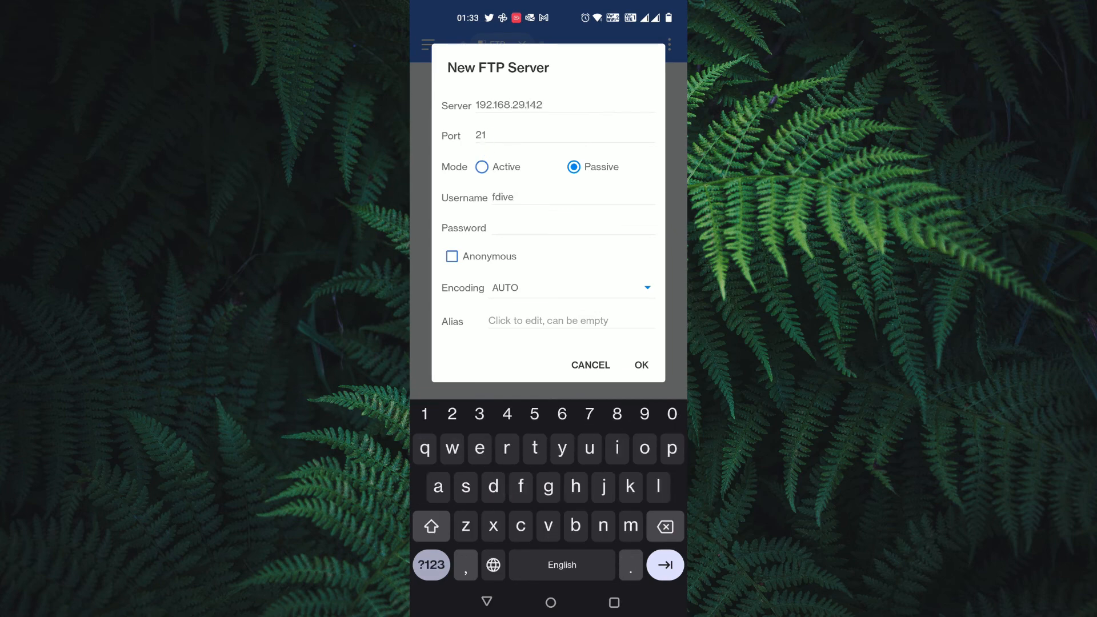
{"action": "type", "text": "123456"}
{"action": "left_click", "coordinate": [641, 365]}
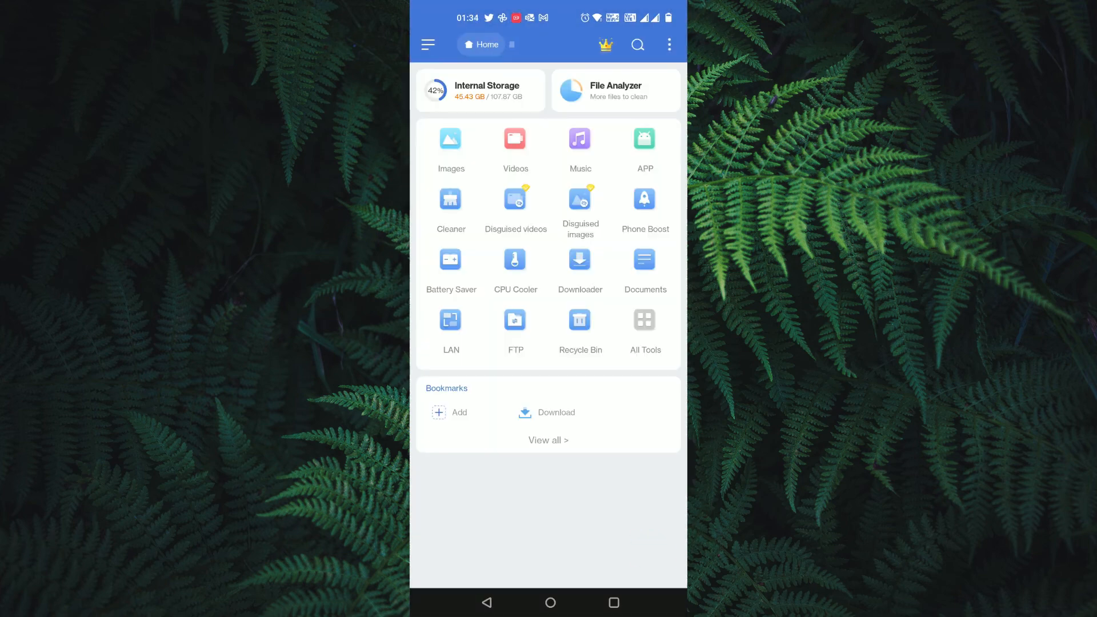
- Copy IMG_20221020_210707_01.jpg from DCIM/Camera and open the 192.168.29.142 server folder
{"action": "left_click", "coordinate": [463, 81]}
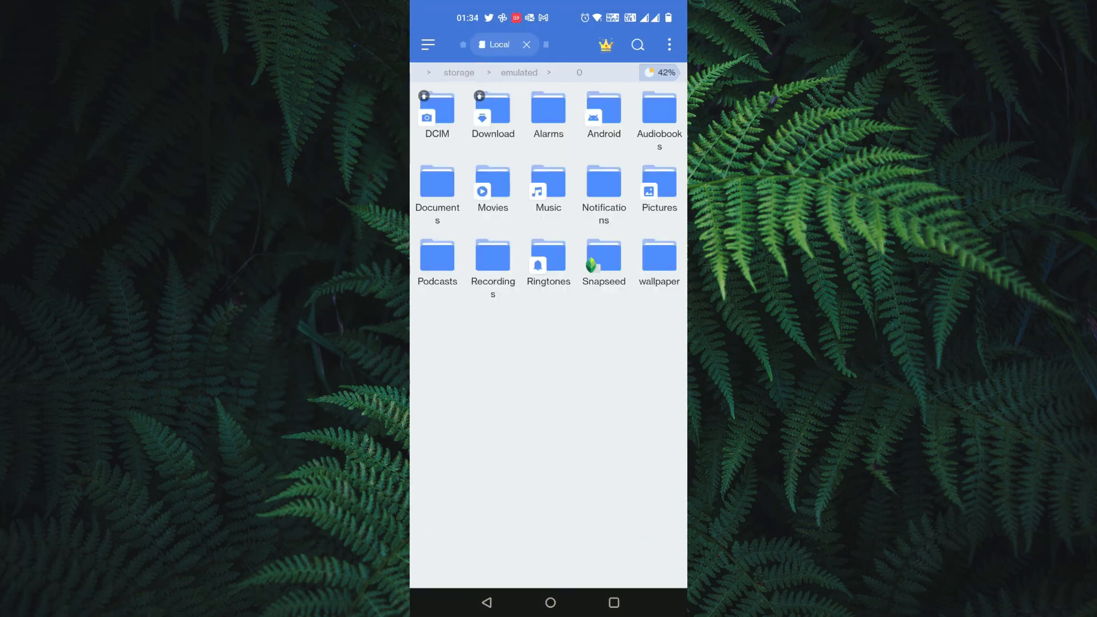
{"action": "left_click", "coordinate": [437, 108]}
{"action": "left_click", "coordinate": [436, 108]}
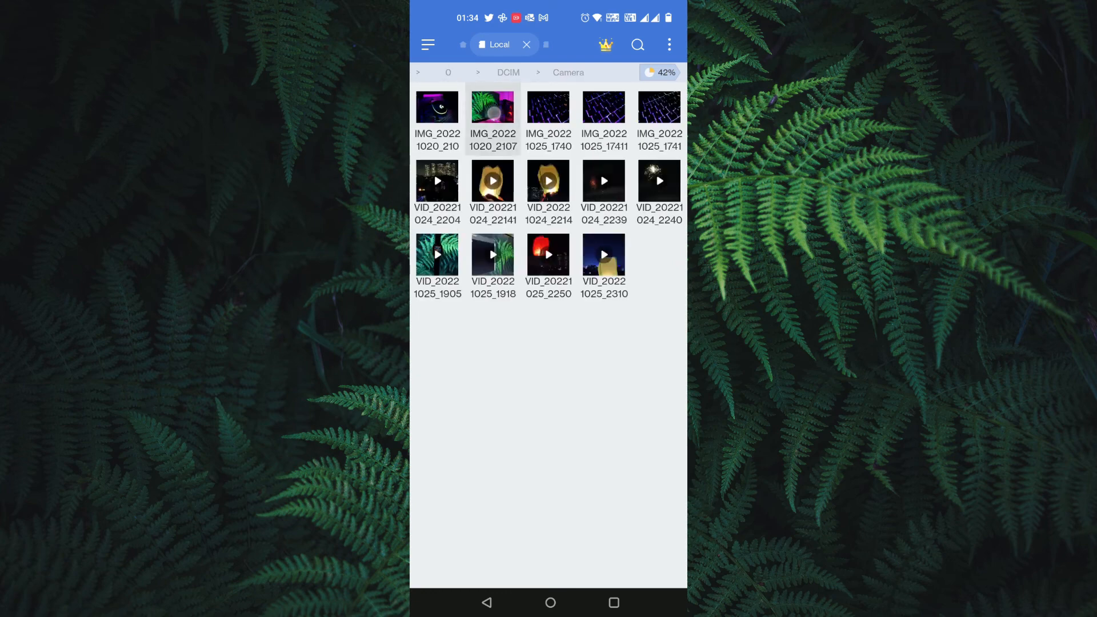
{"action": "left_click", "coordinate": [463, 44]}
{"action": "left_click", "coordinate": [513, 345]}
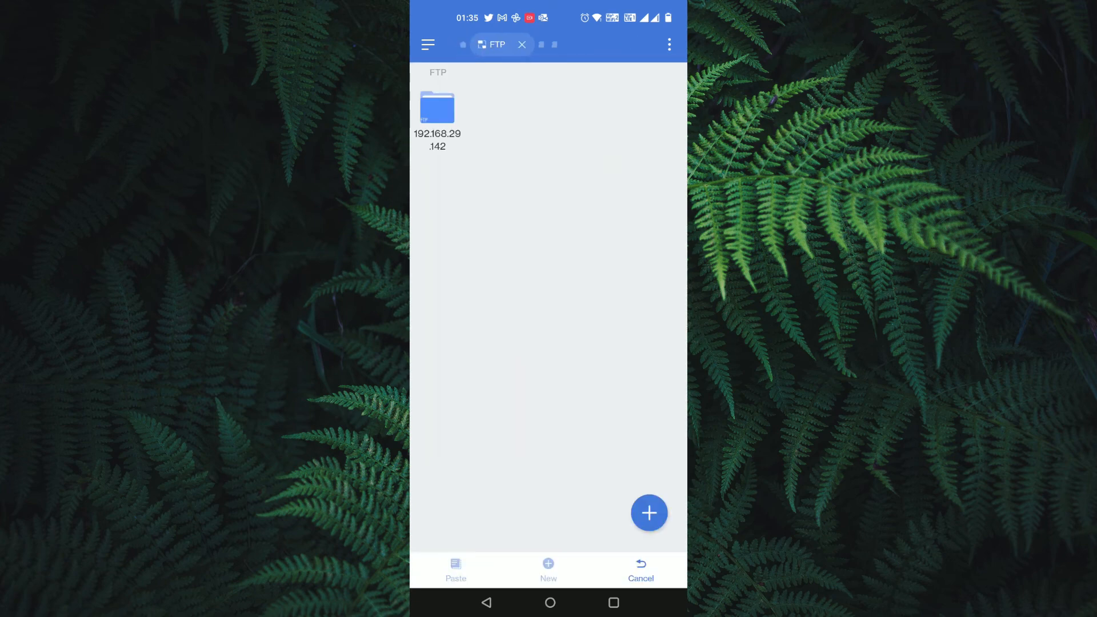
{"action": "left_click", "coordinate": [434, 117]}
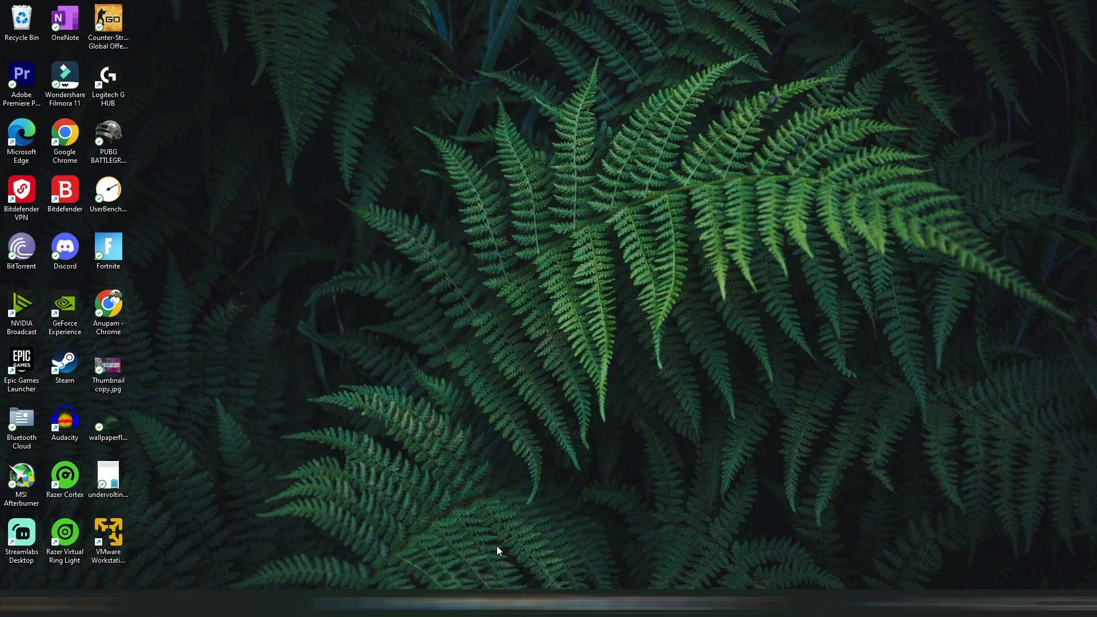
- Launch the Add a network location wizard from This PC and choose a custom location
{"action": "mouse_move", "coordinate": [472, 603]}
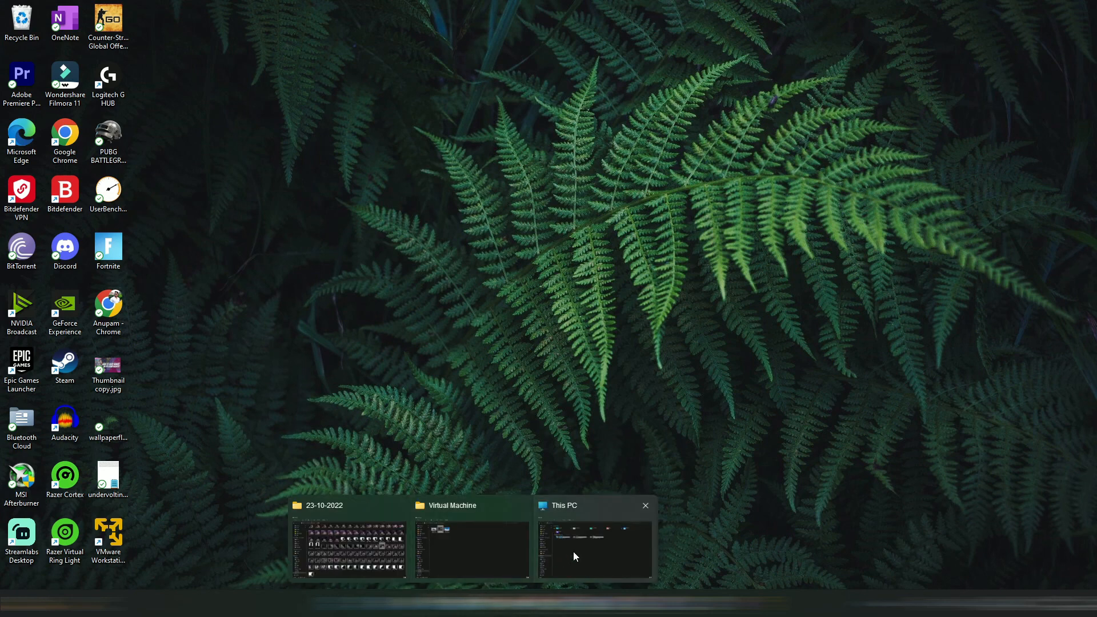
{"action": "left_click", "coordinate": [573, 551]}
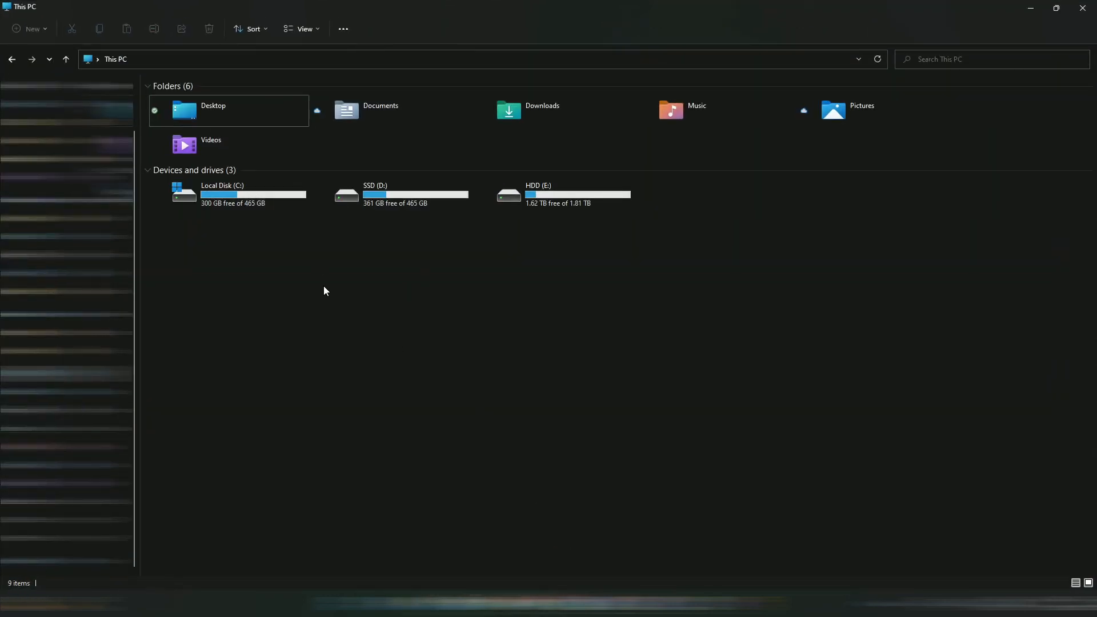
{"action": "right_click", "coordinate": [341, 279]}
{"action": "left_click", "coordinate": [396, 387]}
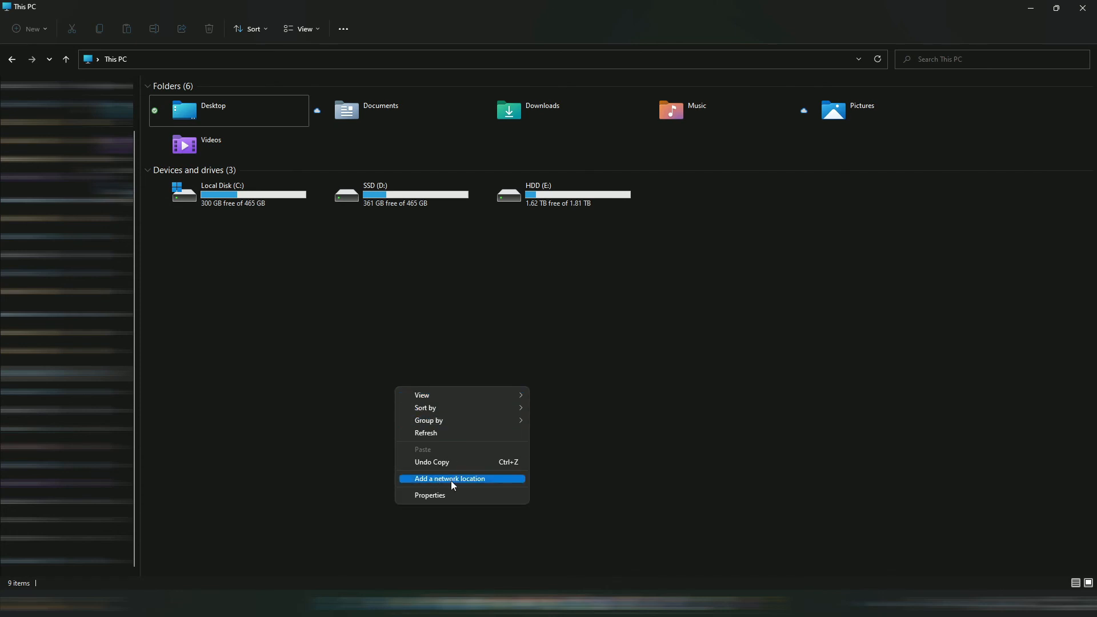
{"action": "left_click", "coordinate": [492, 483]}
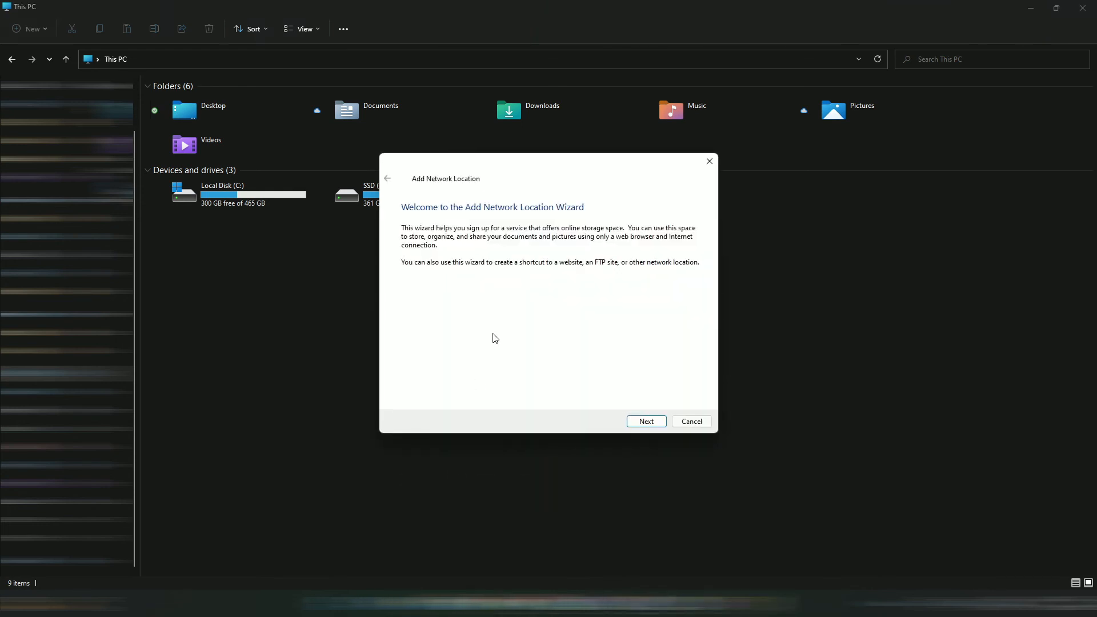
{"action": "left_click", "coordinate": [641, 423]}
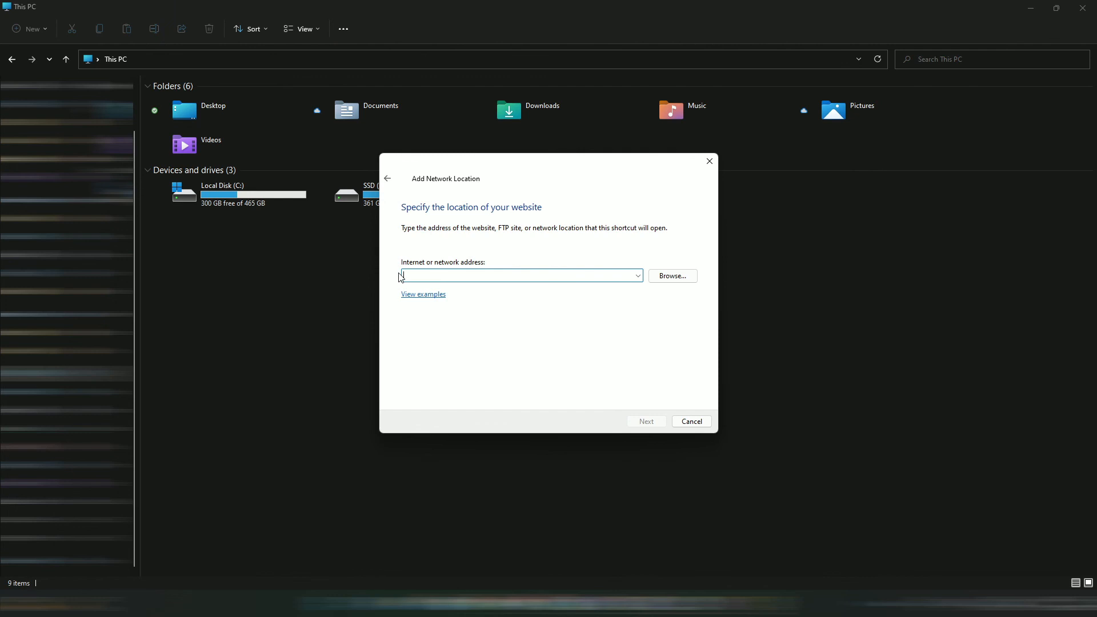
- Enter ftp://192.168.29.142, turn off anonymous logon, and fill in the user name
{"action": "type", "text": "ftp://192.168.29.142"}
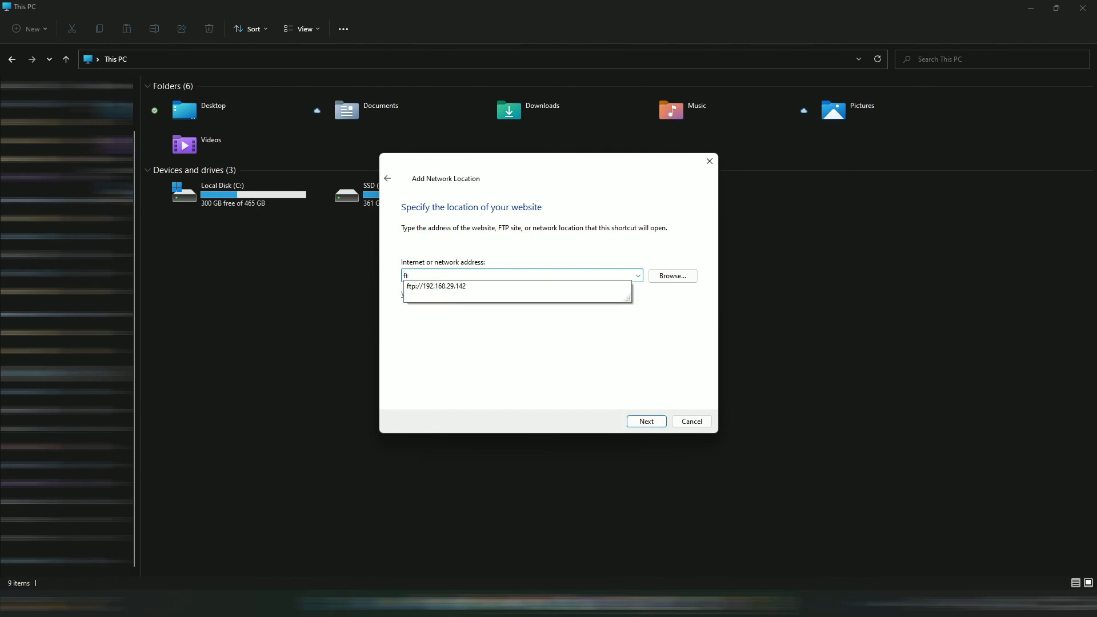
{"action": "left_click", "coordinate": [431, 288]}
{"action": "left_click", "coordinate": [421, 277]}
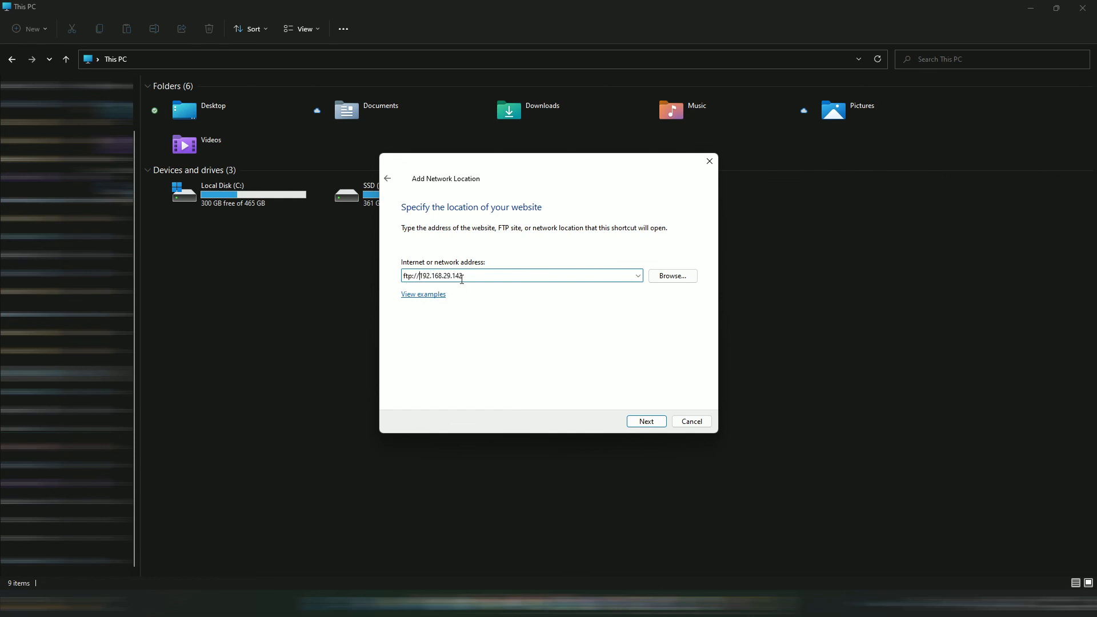
{"action": "left_click", "coordinate": [644, 423]}
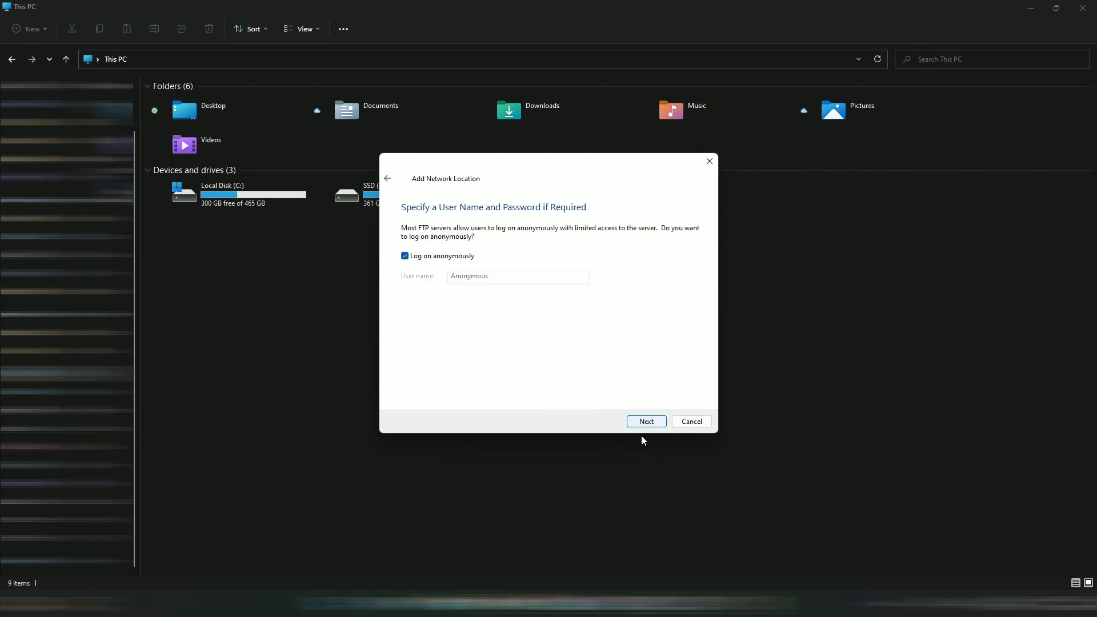
{"action": "left_click", "coordinate": [406, 257]}
{"action": "left_click", "coordinate": [476, 279]}
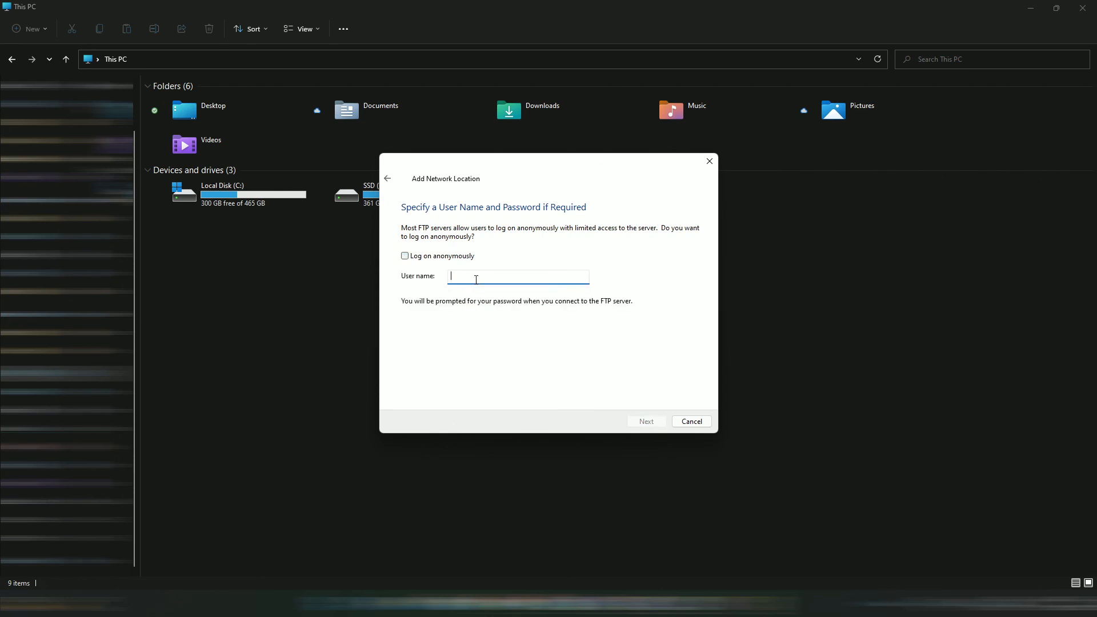
{"action": "type", "text": "fdive"}
{"action": "left_click", "coordinate": [639, 424]}
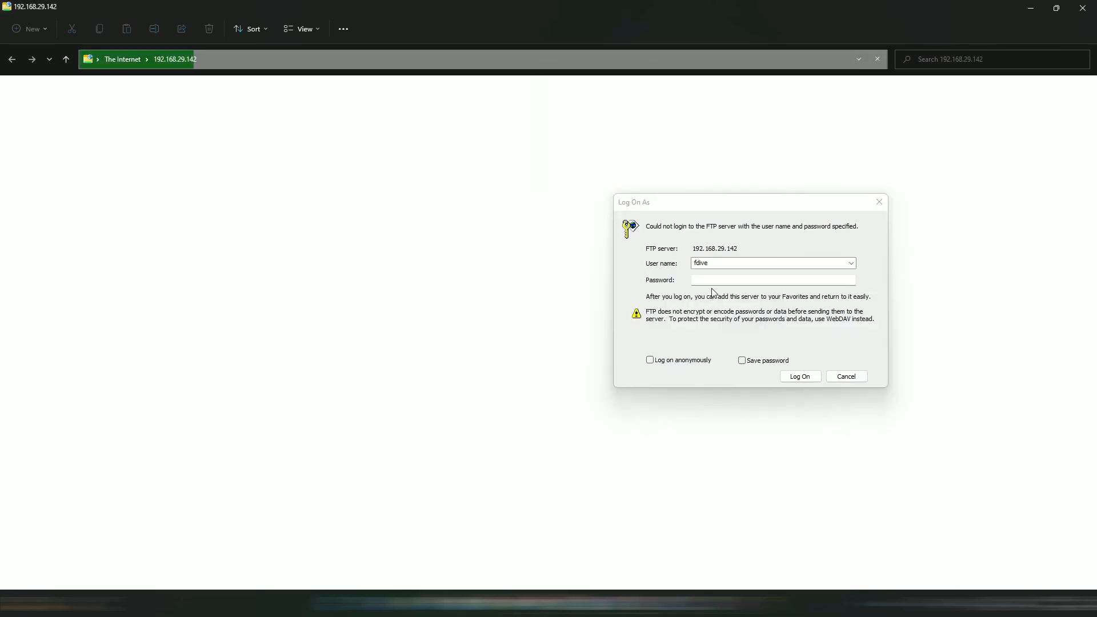
- Enter the account password and log on to 192.168.29.142 to see the uploaded photo
{"action": "left_click", "coordinate": [711, 281]}
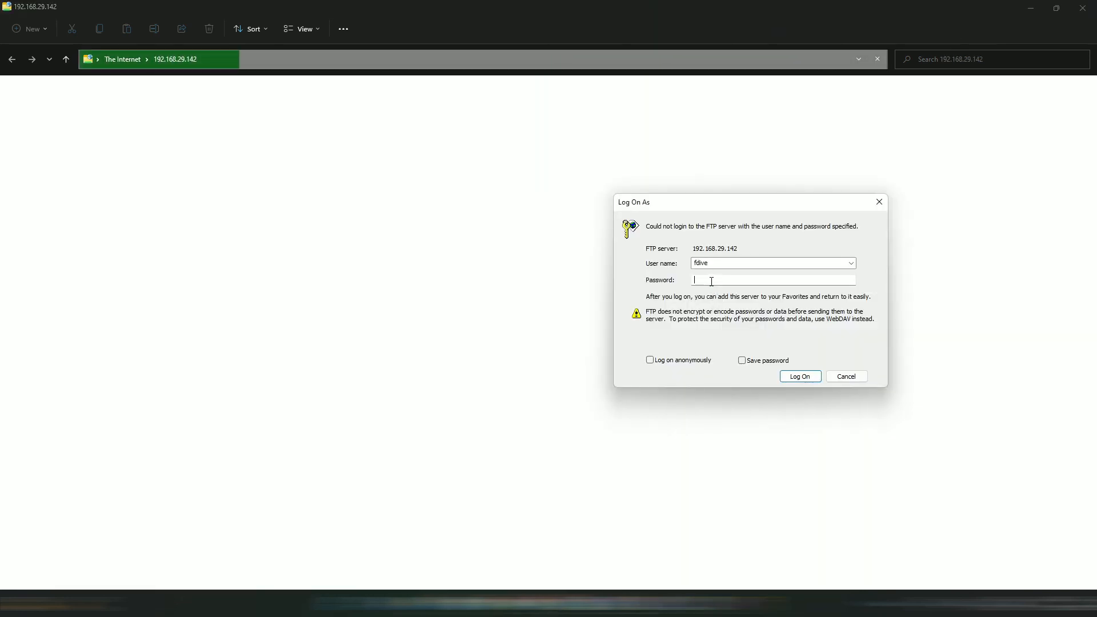
{"action": "type", "text": "******"}
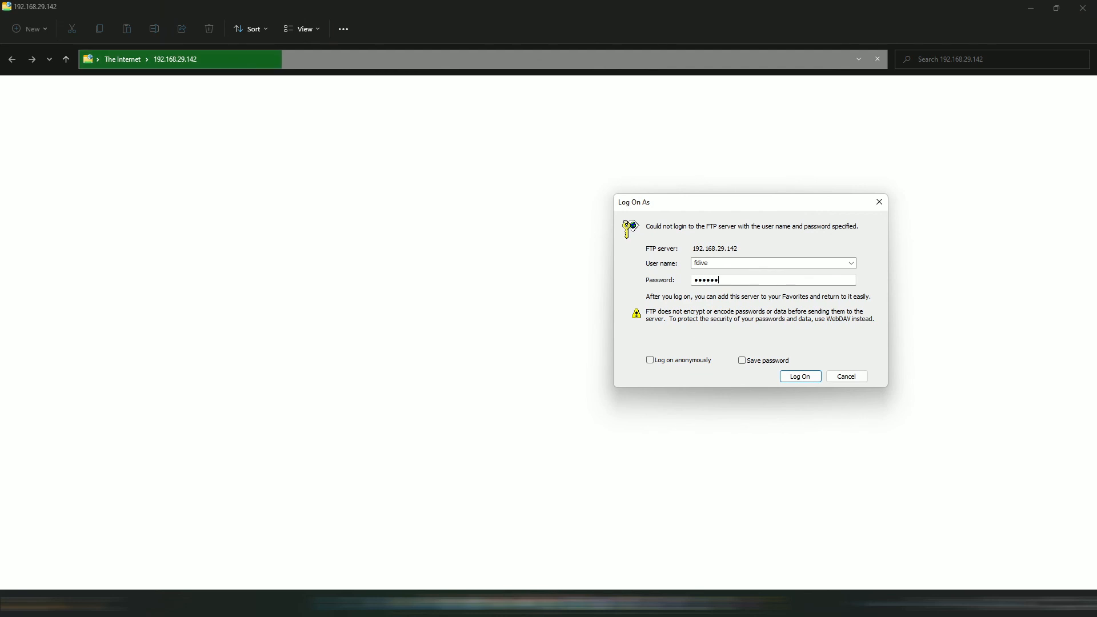
{"action": "left_click", "coordinate": [800, 375]}
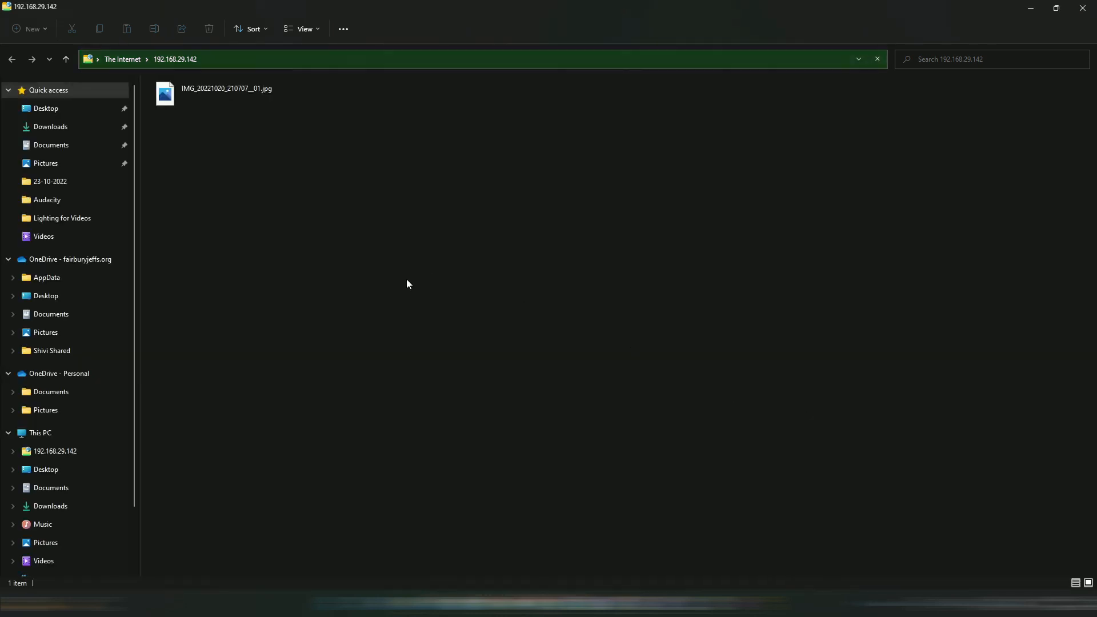